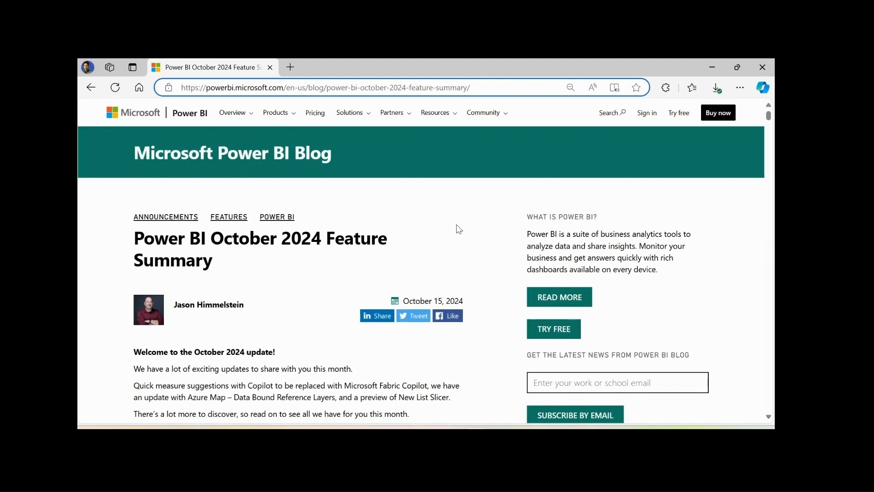
# - Read the October 2024 feature summary from its contents list through the Copilot sections to the visual calculations update
pyautogui.scroll(-10, 459, 229)
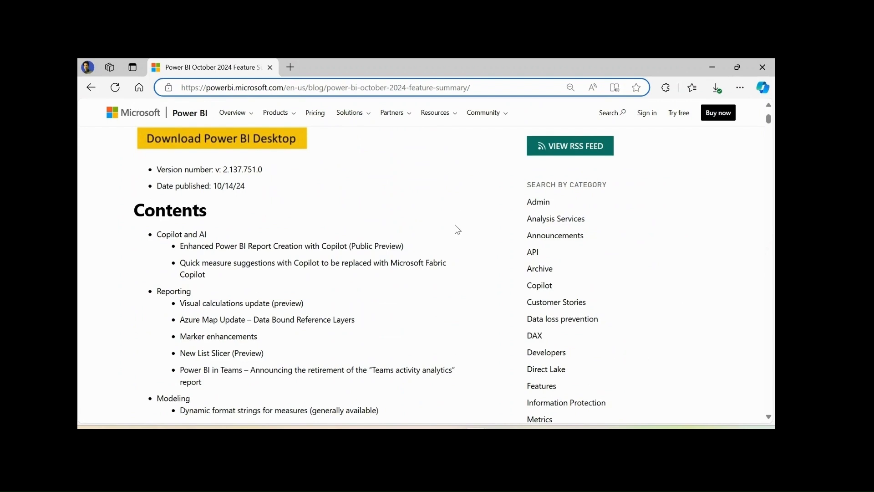
pyautogui.scroll(-1, 458, 230)
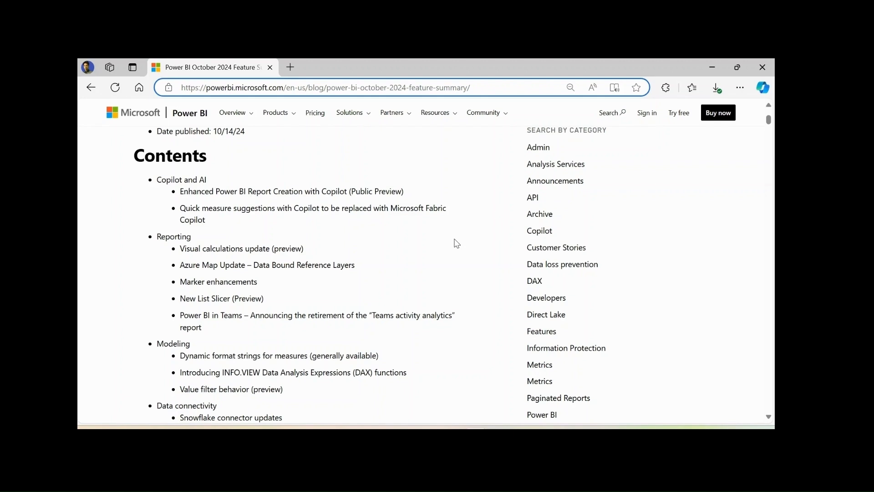
pyautogui.scroll(-1, 432, 244)
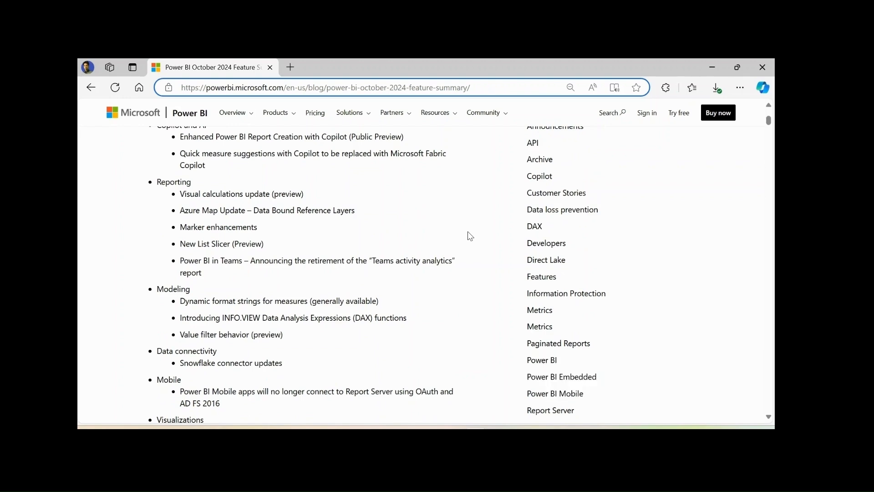
pyautogui.scroll(-10, 470, 236)
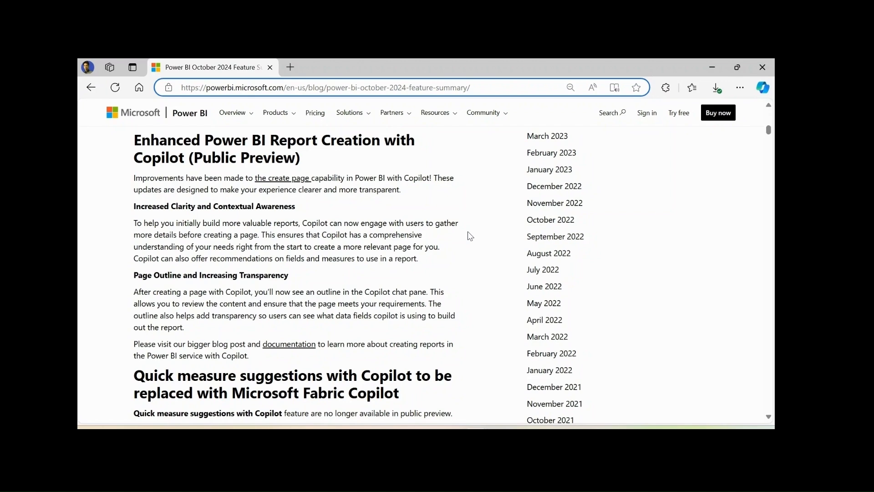
pyautogui.scroll(-3, 470, 236)
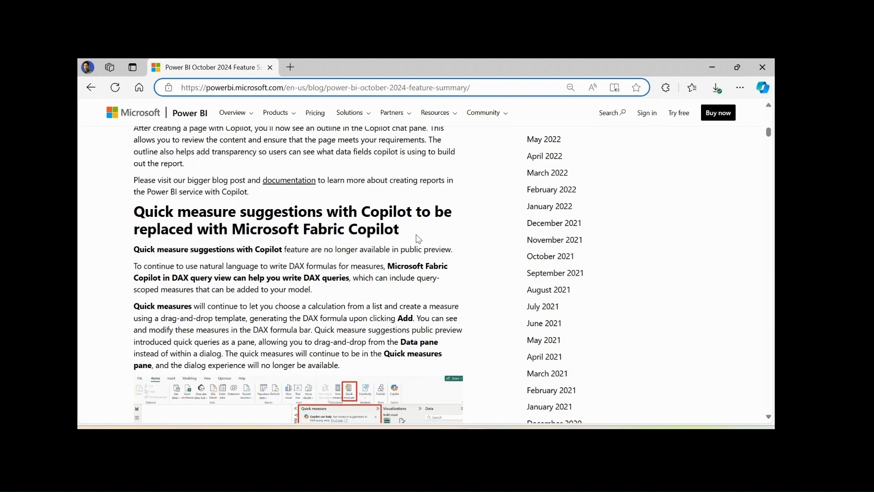
pyautogui.scroll(-2, 418, 238)
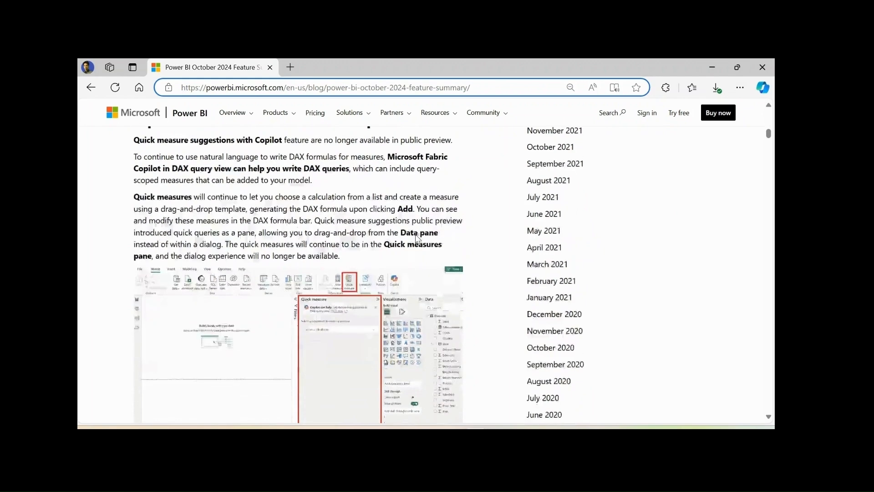
pyautogui.scroll(-1, 418, 238)
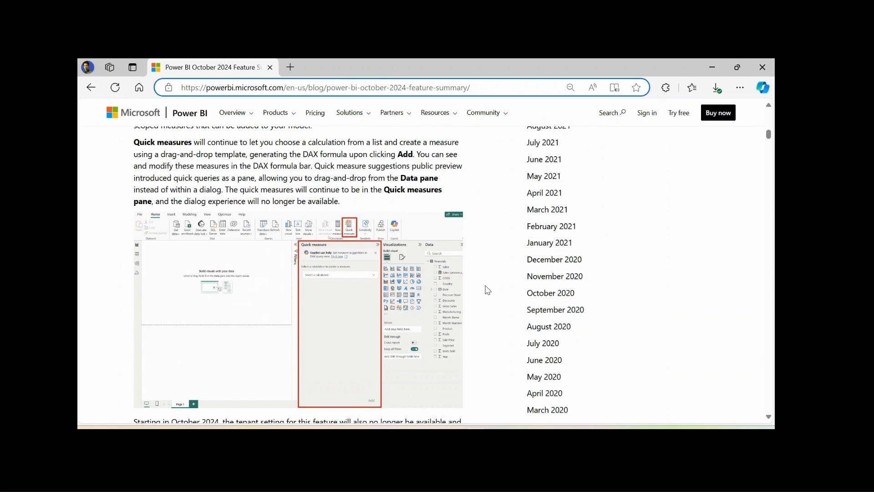
pyautogui.scroll(-10, 488, 290)
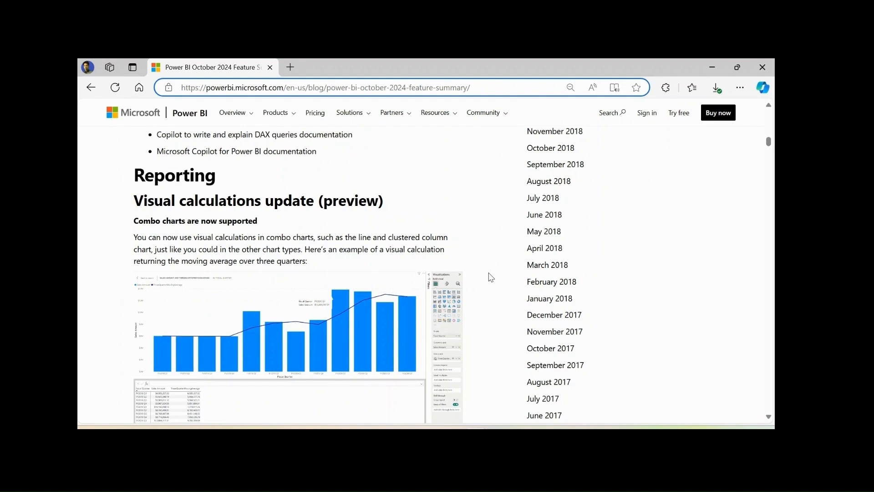
# - Switch to Power BI Desktop and insert a table visual on the Oct Updates page with MonthName and Sales
pyautogui.click(500, 436)
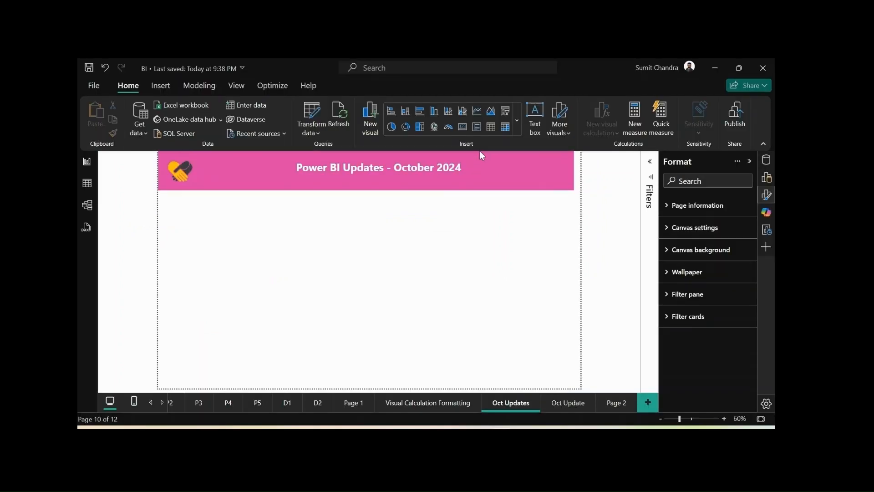
pyautogui.click(491, 128)
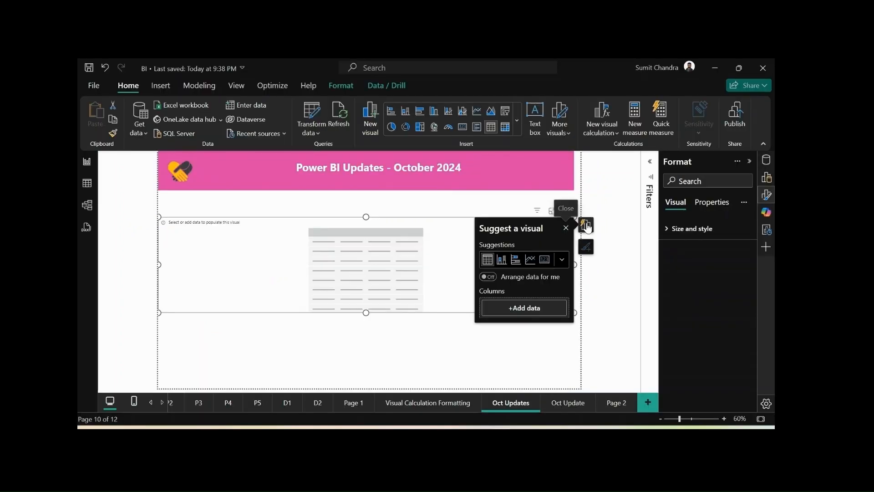
pyautogui.click(521, 308)
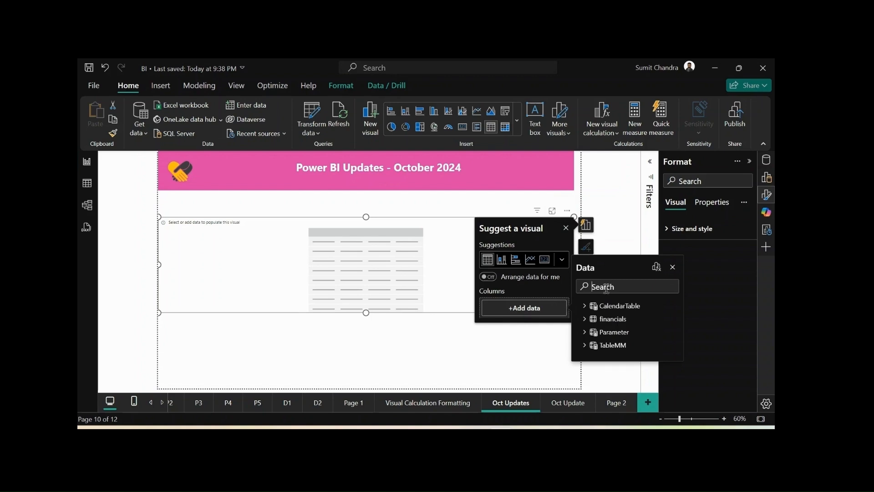
pyautogui.write('month')
pyautogui.click(601, 319)
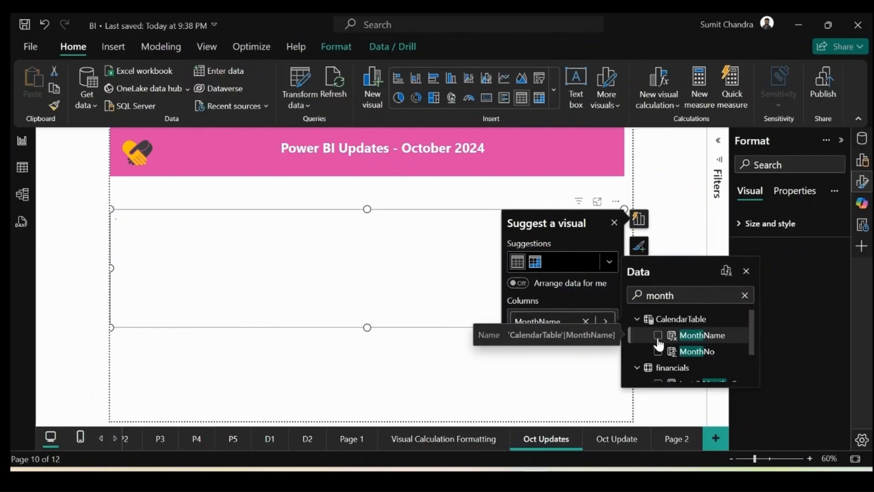
pyautogui.click(745, 296)
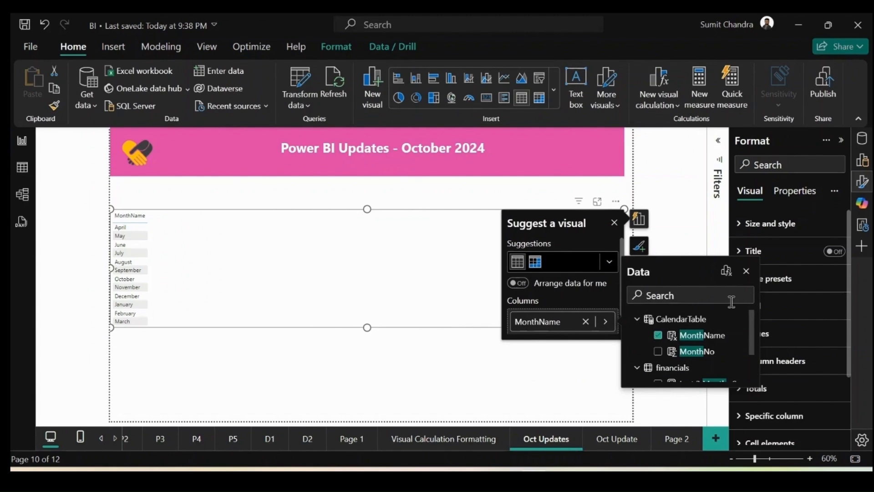
pyautogui.write('sales')
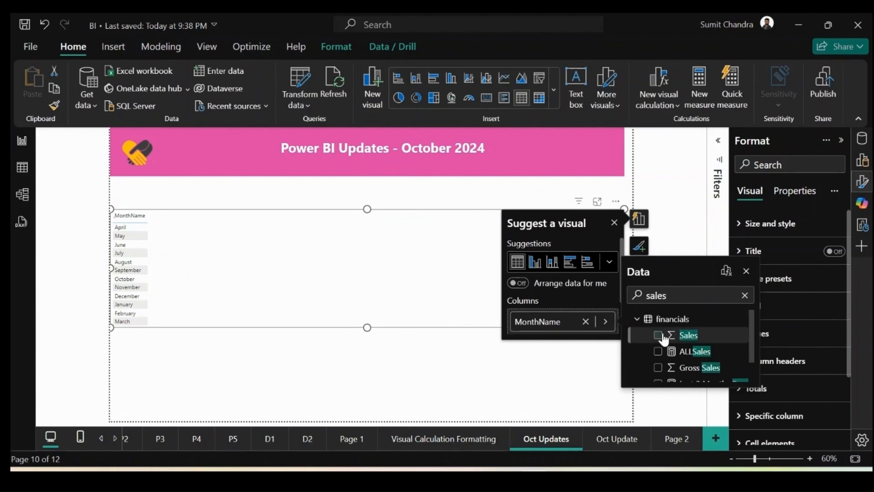
pyautogui.click(659, 336)
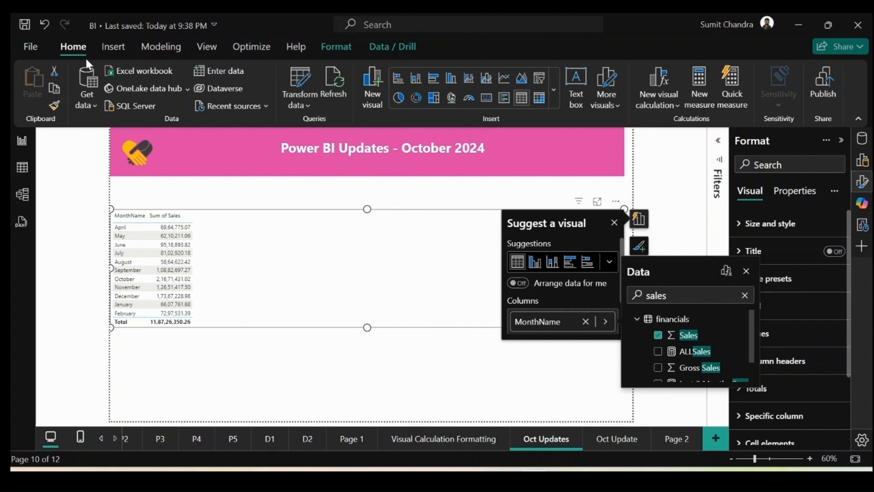
# - Add a Moving average visual calculation to the table, using Sum of Sales as its field
pyautogui.click(676, 104)
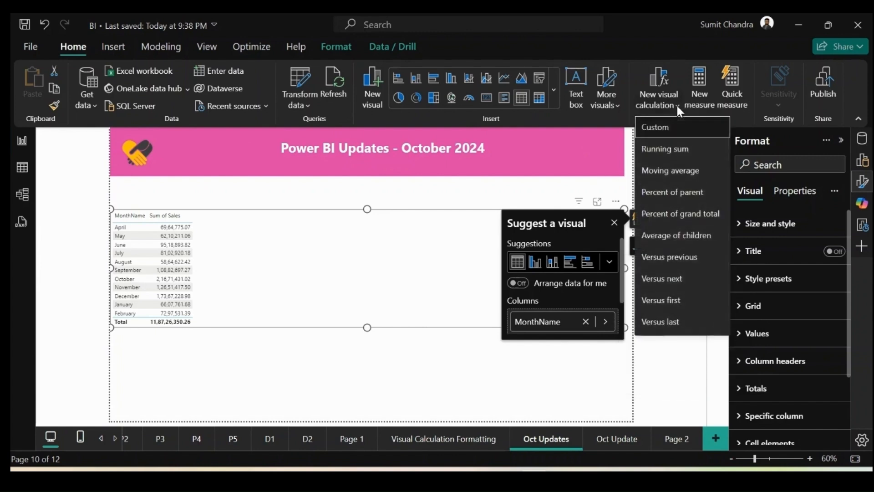
pyautogui.click(677, 171)
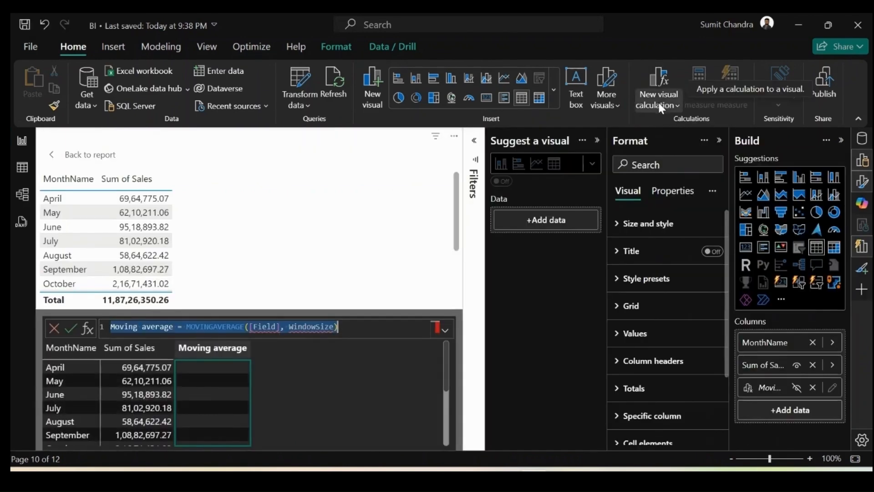
pyautogui.click(278, 327)
pyautogui.press('BackSpace')
pyautogui.press('BackSpace')
pyautogui.press('BackSpace')
pyautogui.press('BackSpace')
pyautogui.press('BackSpace')
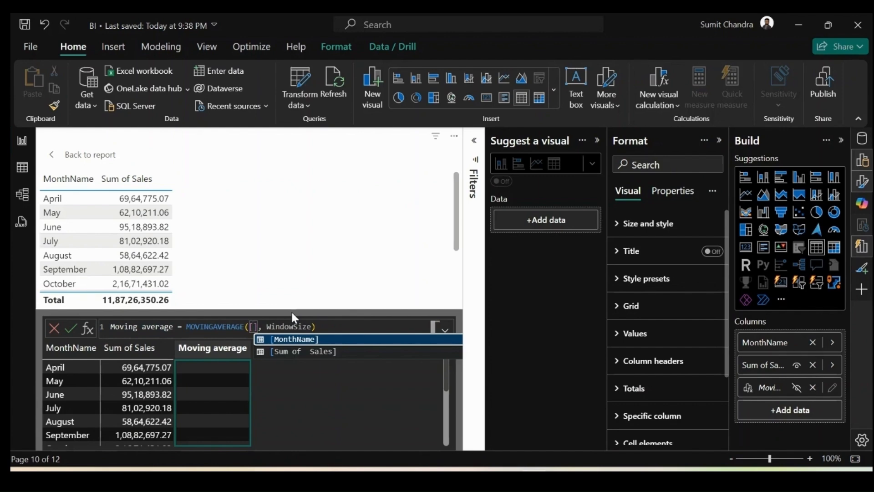
pyautogui.click(336, 353)
# - Set the moving average's window size to 3, commit the formula and return to the report
pyautogui.doubleClick(360, 326)
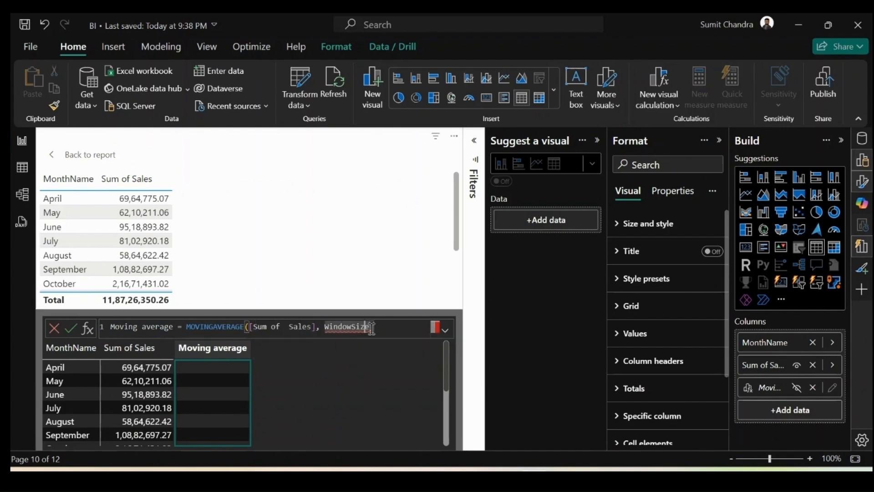
pyautogui.write('Wi')
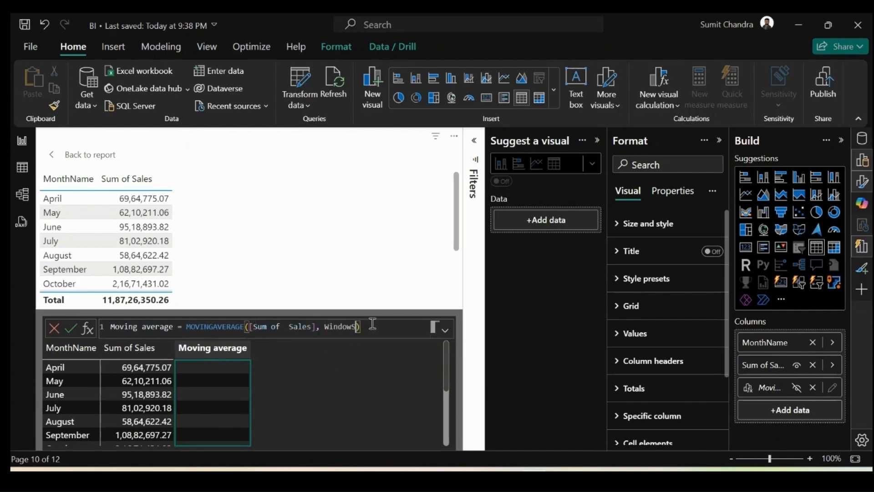
pyautogui.press('BackSpace')
pyautogui.press('BackSpace')
pyautogui.write('3')
pyautogui.click(67, 328)
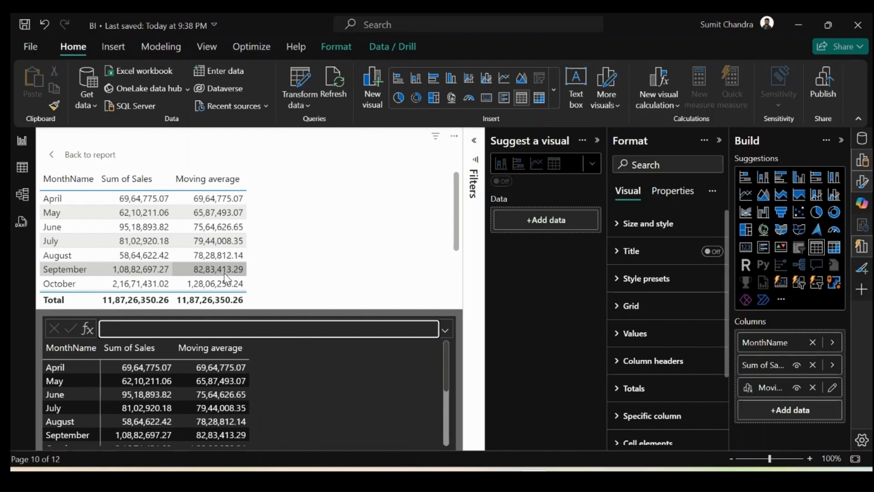
pyautogui.click(87, 163)
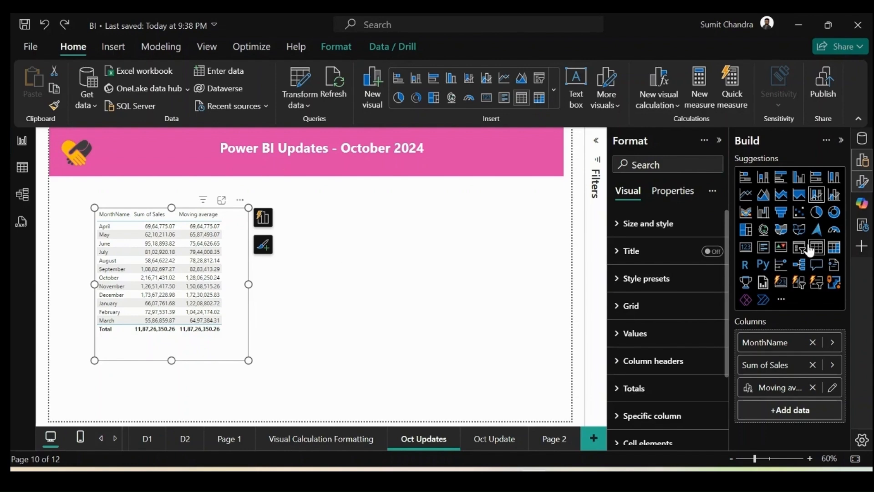
# - Convert the table to a line and clustered column chart with Moving average on the line y-axis
pyautogui.click(834, 197)
pyautogui.scroll(-2, 808, 313)
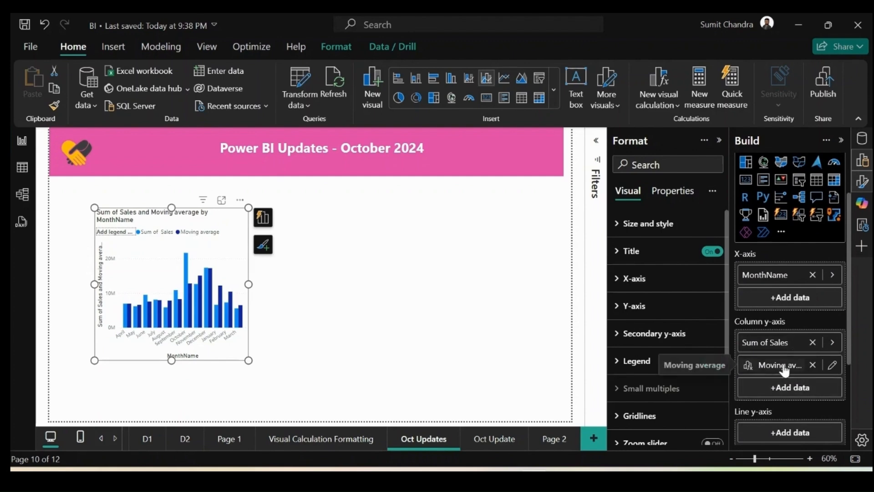
pyautogui.moveTo(784, 371); pyautogui.dragTo(784, 436)
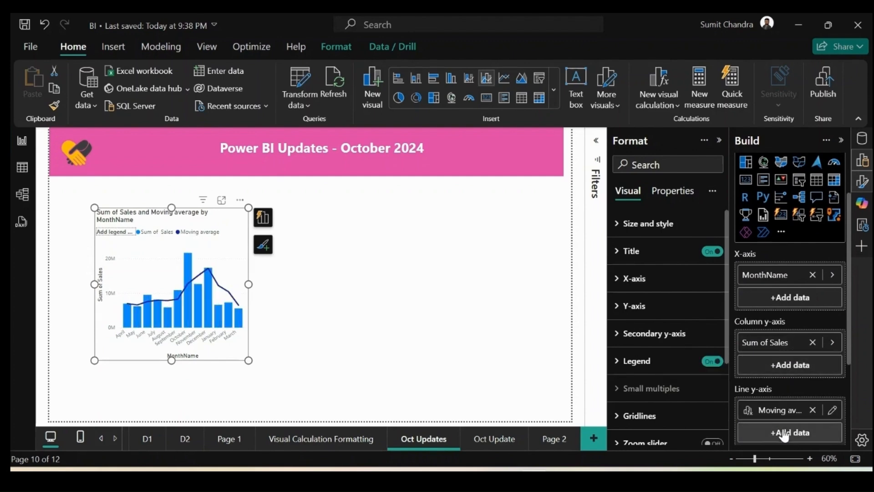
# - Widen the combo chart and move it to the centre of the page below the banner
pyautogui.moveTo(249, 207); pyautogui.dragTo(303, 207)
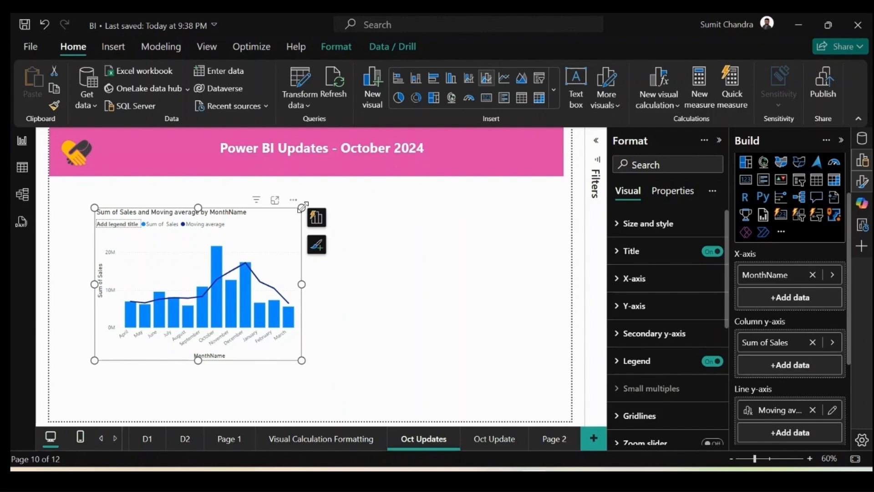
pyautogui.moveTo(298, 216); pyautogui.dragTo(444, 213)
pyautogui.click(491, 241)
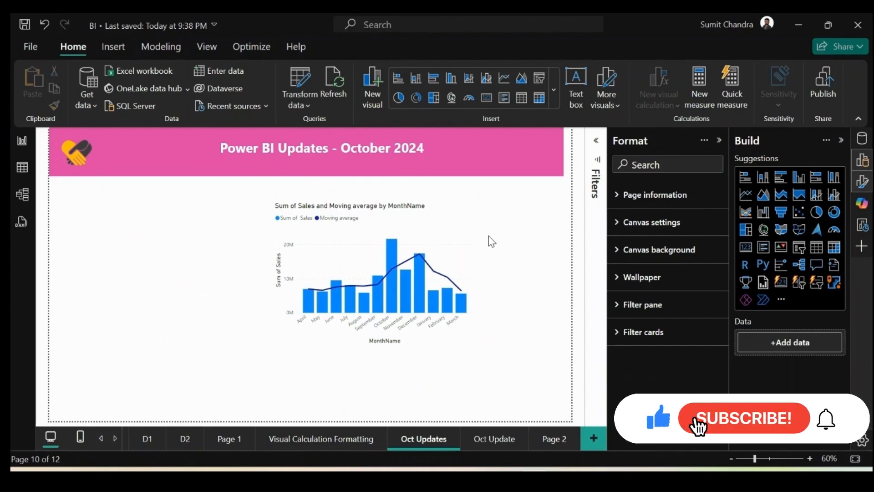
# - Start a new fields parameter and name it Field Parameter
pyautogui.click(174, 53)
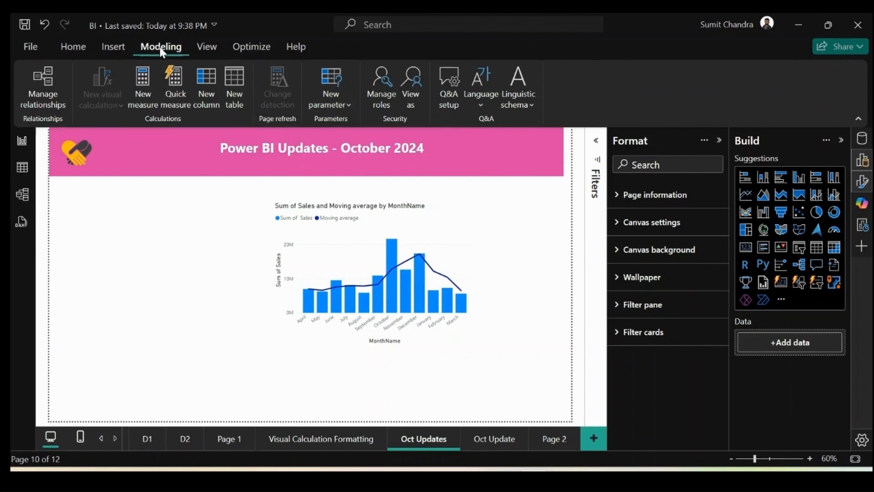
pyautogui.click(346, 103)
pyautogui.click(340, 150)
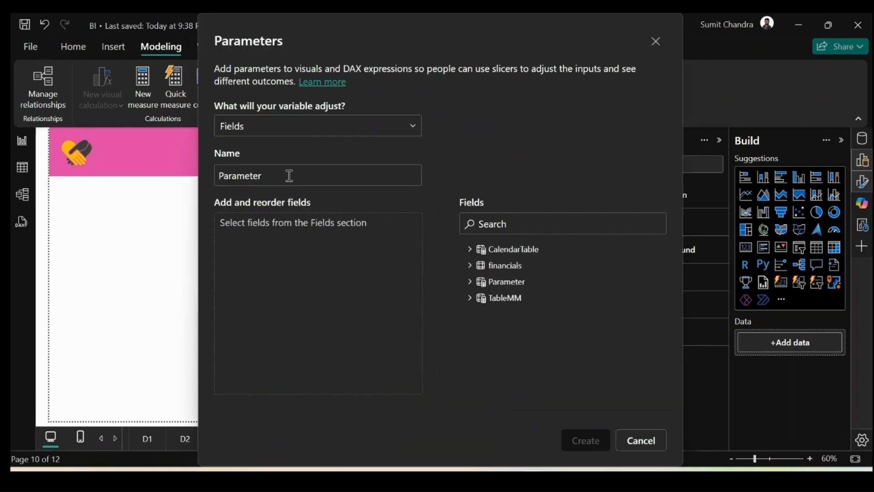
pyautogui.click(289, 175)
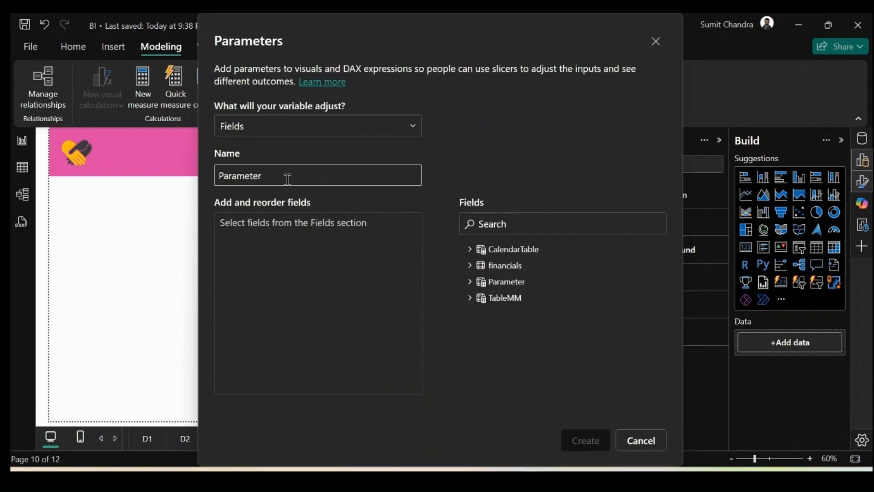
pyautogui.press('BackSpace')
pyautogui.press('BackSpace')
pyautogui.press('BackSpace')
pyautogui.press('BackSpace')
pyautogui.press('BackSpace')
pyautogui.press('BackSpace')
pyautogui.press('BackSpace')
pyautogui.press('BackSpace')
pyautogui.write('Field Parameter')
# - Add MonthName from CalendarTable and Country, Product and Segment from financials to the parameter, and create it with a page slicer
pyautogui.click(470, 249)
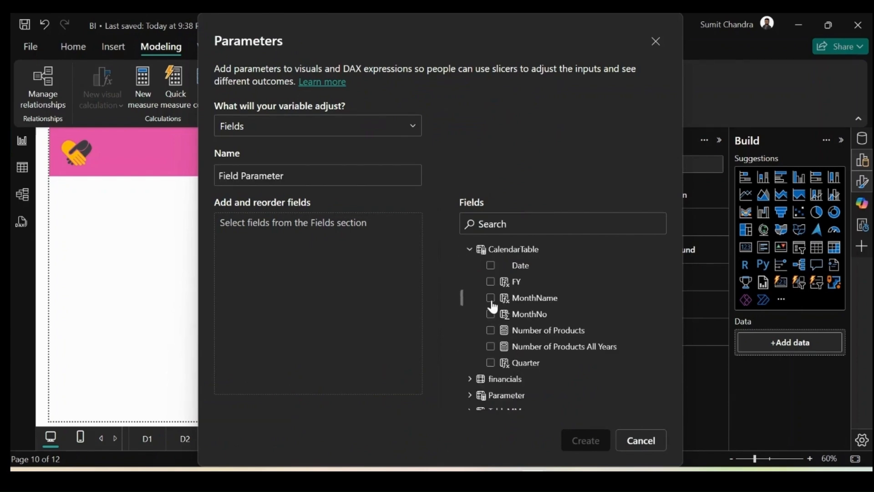
pyautogui.click(491, 298)
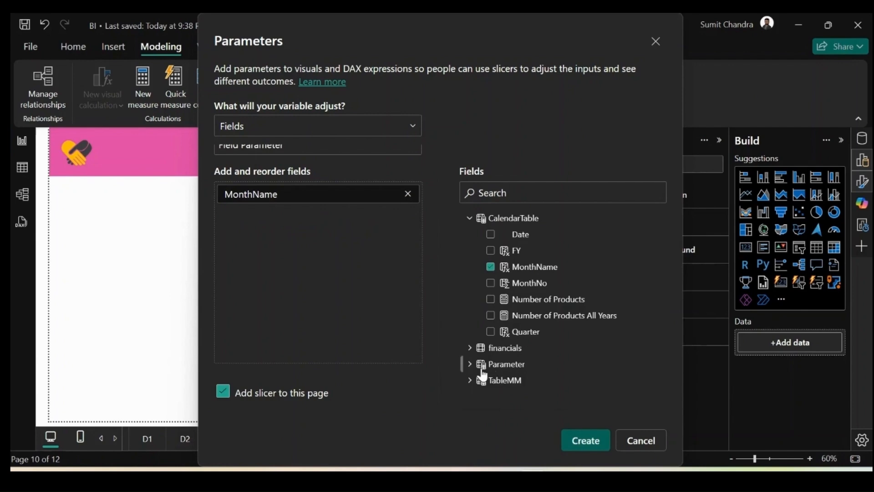
pyautogui.click(470, 346)
pyautogui.scroll(-3, 528, 321)
pyautogui.scroll(-1, 528, 321)
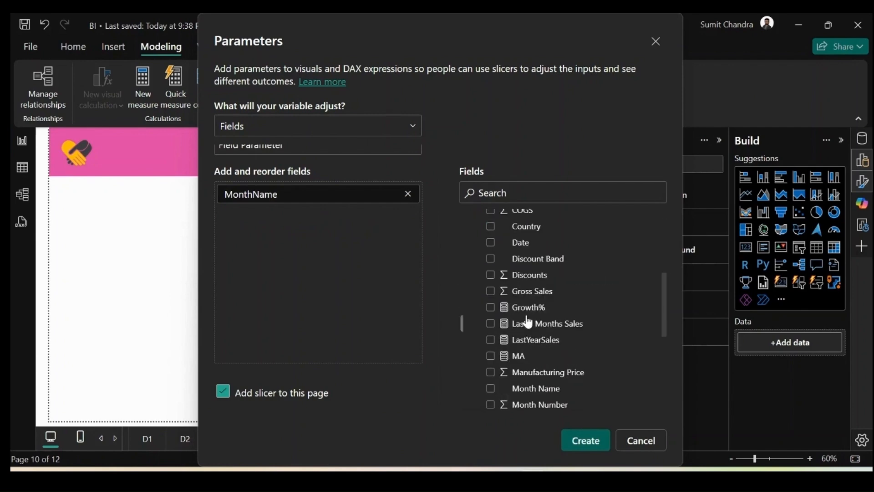
pyautogui.click(491, 227)
pyautogui.scroll(-3, 492, 292)
pyautogui.click(491, 302)
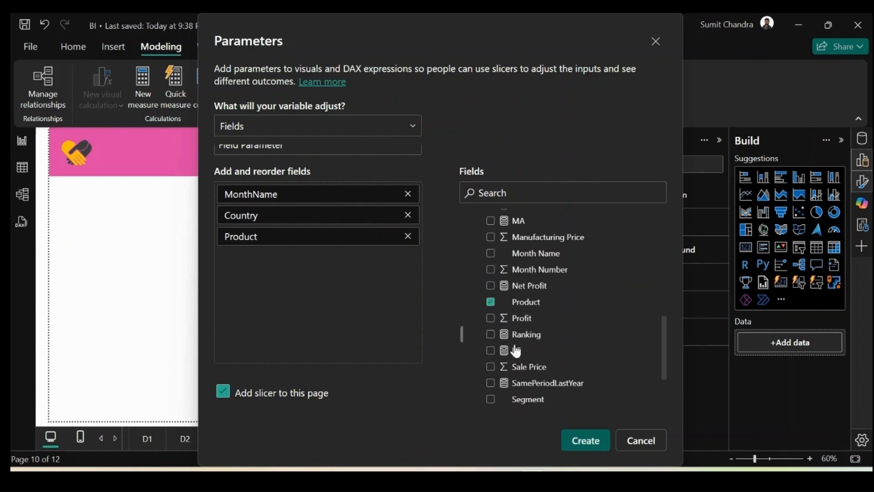
pyautogui.click(491, 400)
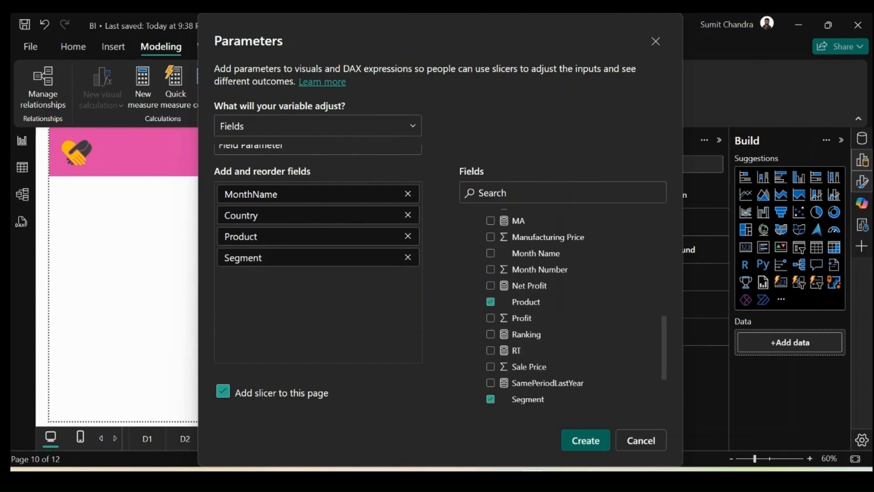
pyautogui.click(595, 442)
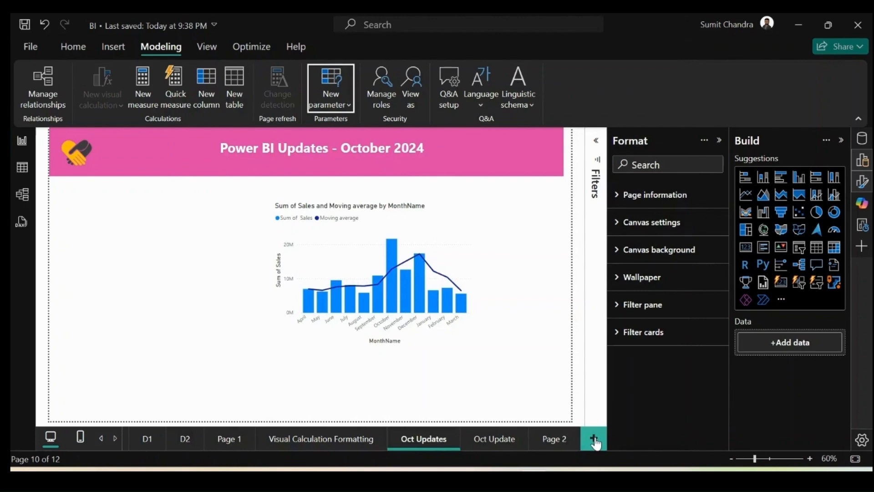
# - Place the Field Parameter slicer beside the combo chart with Country selected, and collapse the formula editor
pyautogui.moveTo(107, 362); pyautogui.dragTo(161, 242)
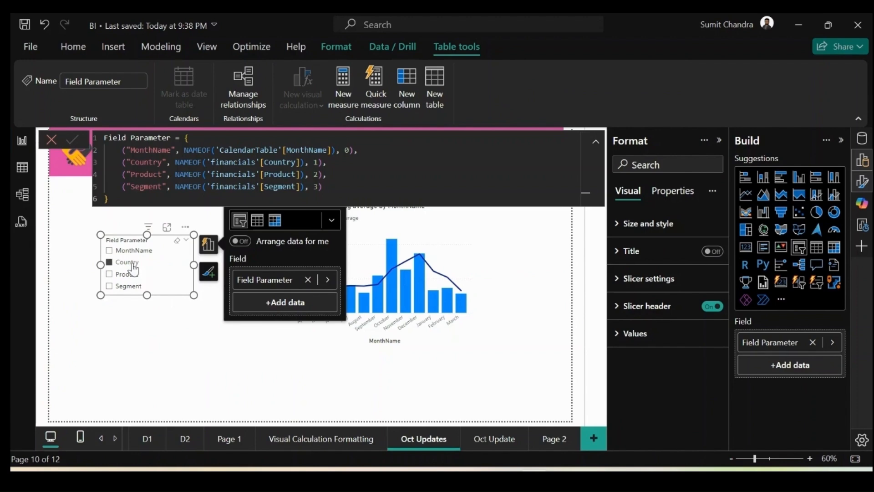
pyautogui.click(593, 145)
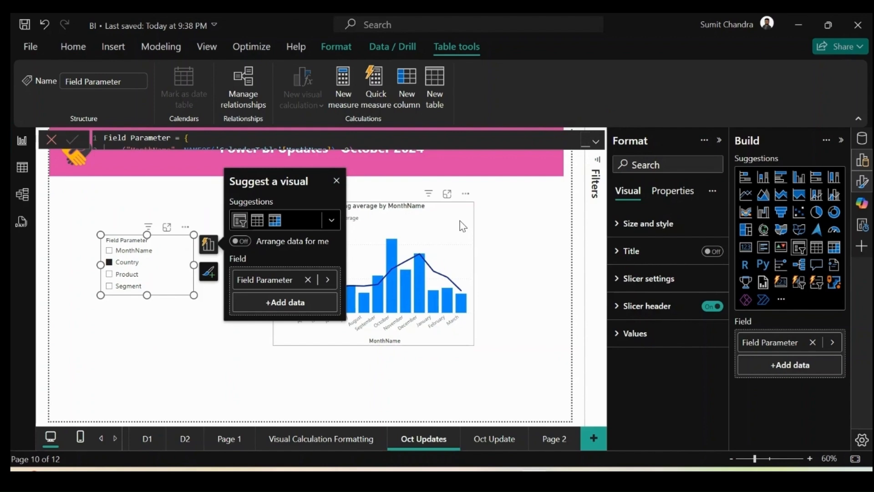
# - Replace MonthName with Field Parameter on the combo chart's x-axis
pyautogui.click(337, 248)
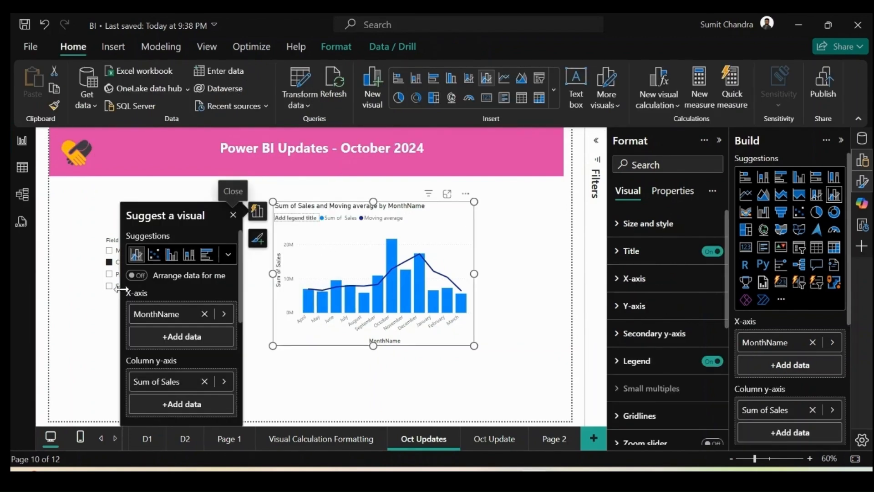
pyautogui.click(206, 315)
pyautogui.click(219, 317)
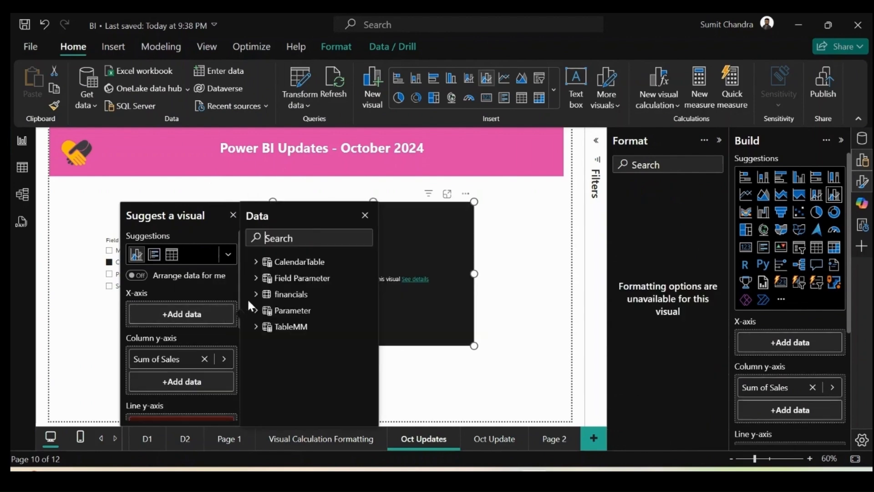
pyautogui.click(256, 280)
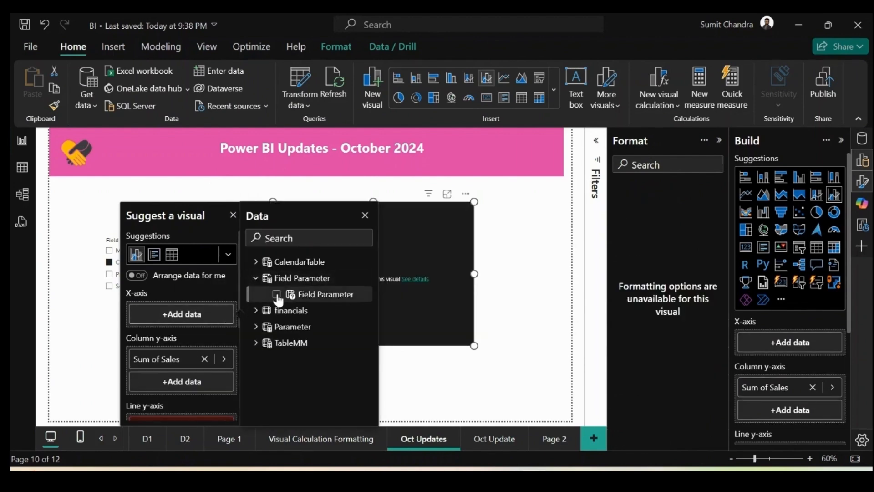
pyautogui.click(277, 295)
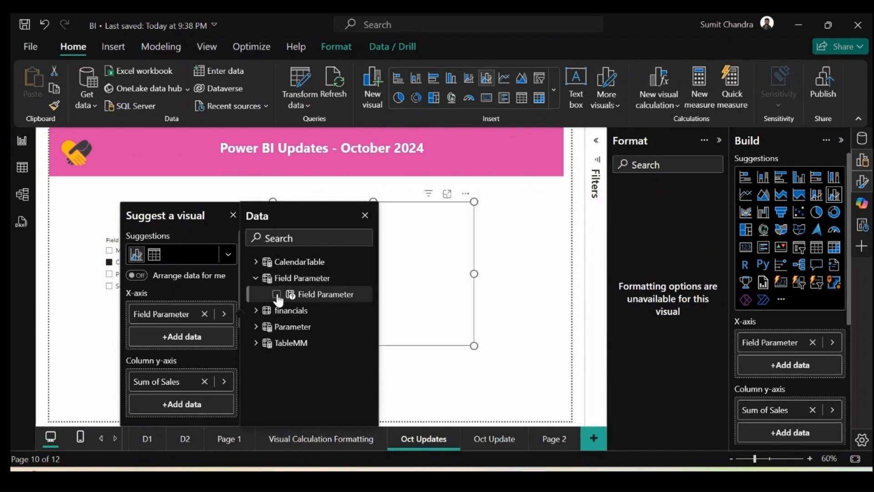
pyautogui.click(501, 288)
pyautogui.click(501, 288)
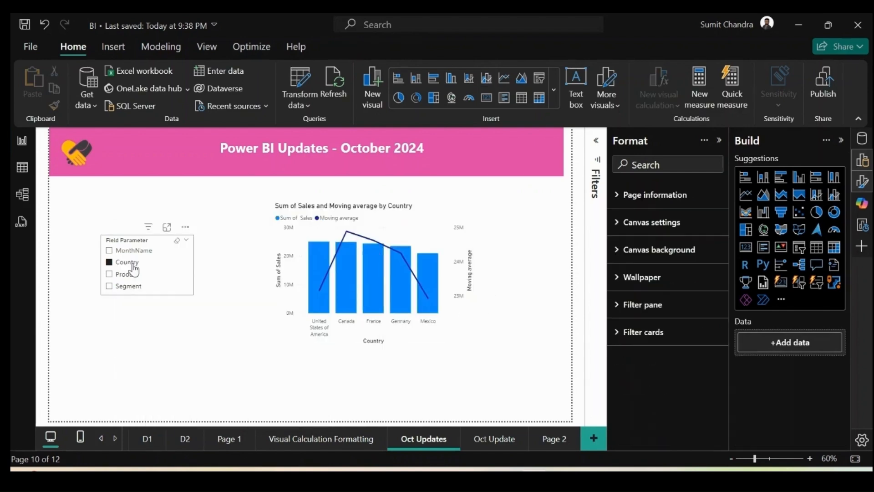
# - Switch the combo chart's category to Product through the Field Parameter slicer, and then back to MonthName
pyautogui.click(133, 278)
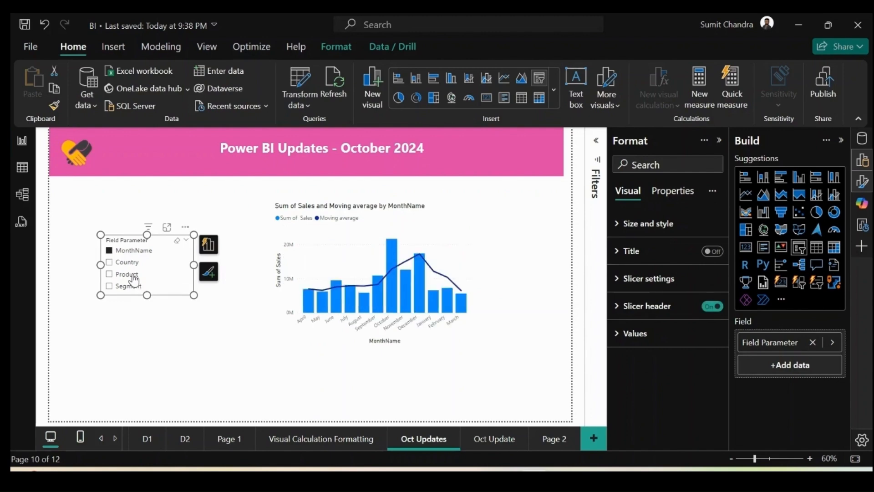
pyautogui.click(134, 275)
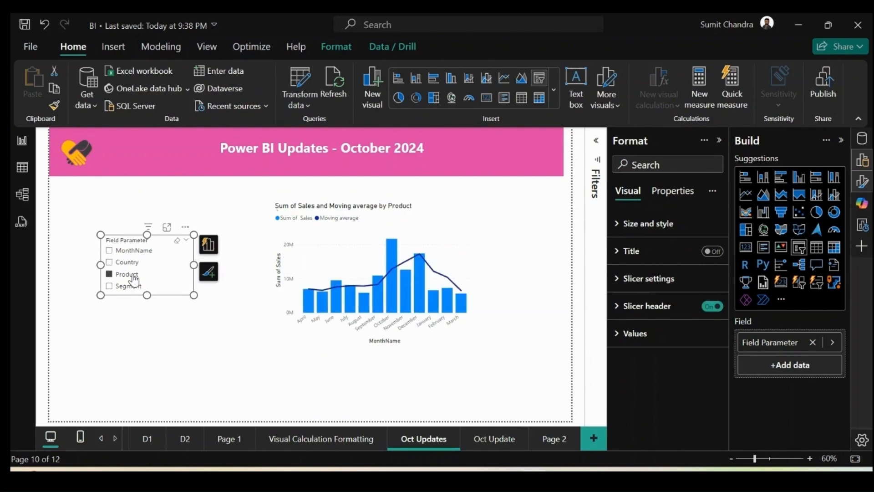
pyautogui.click(134, 251)
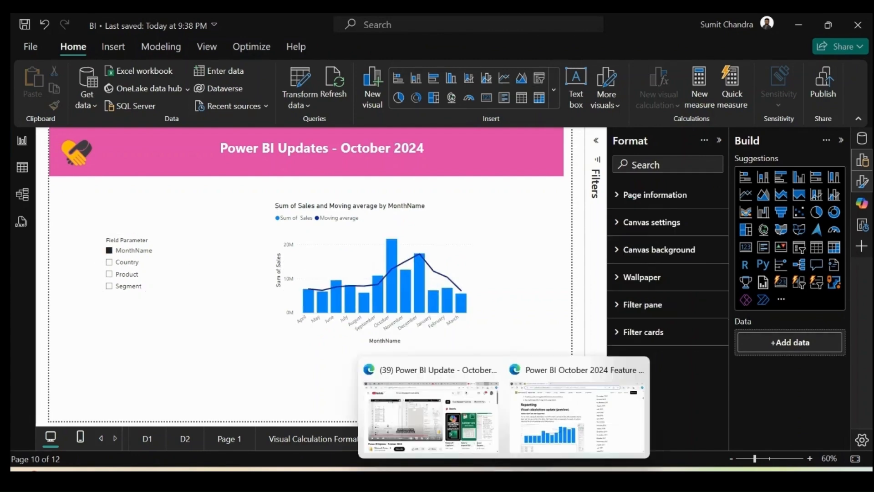
# - Switch to the Power BI October 2024 feature summary in the browser and read the Azure Map and Marker enhancements sections
pyautogui.click(563, 413)
pyautogui.scroll(-10, 391, 258)
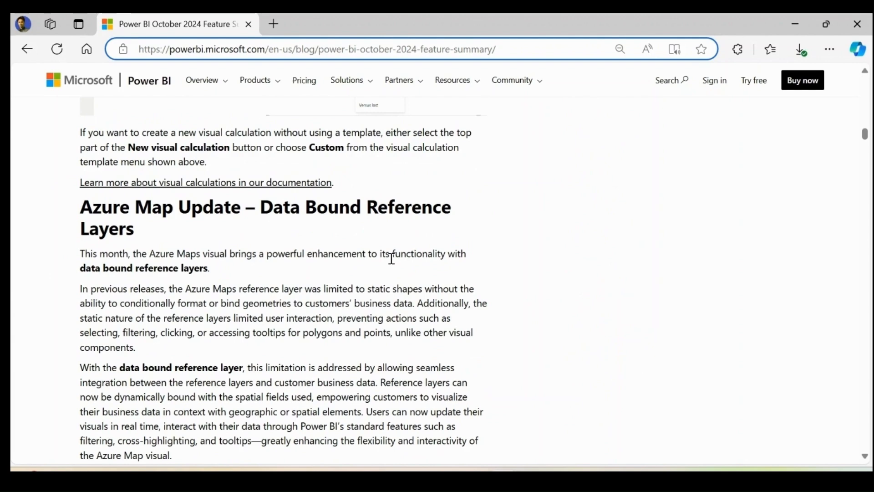
pyautogui.scroll(-10, 605, 258)
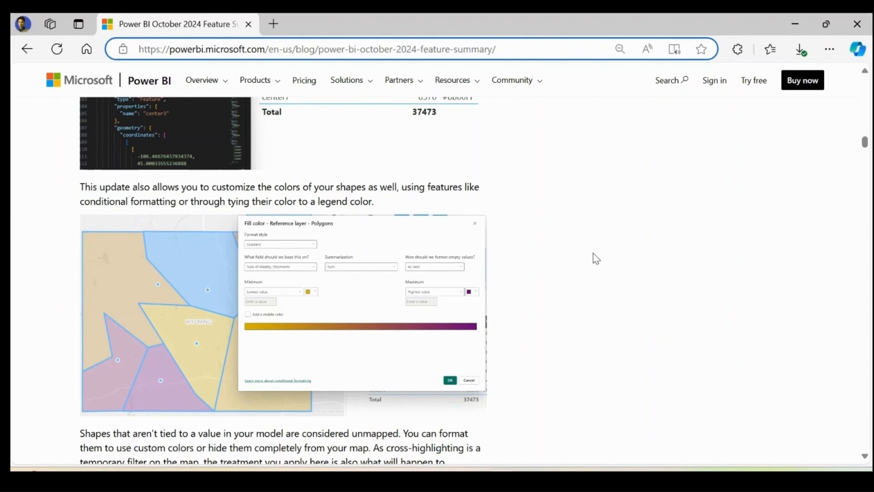
pyautogui.scroll(-10, 594, 251)
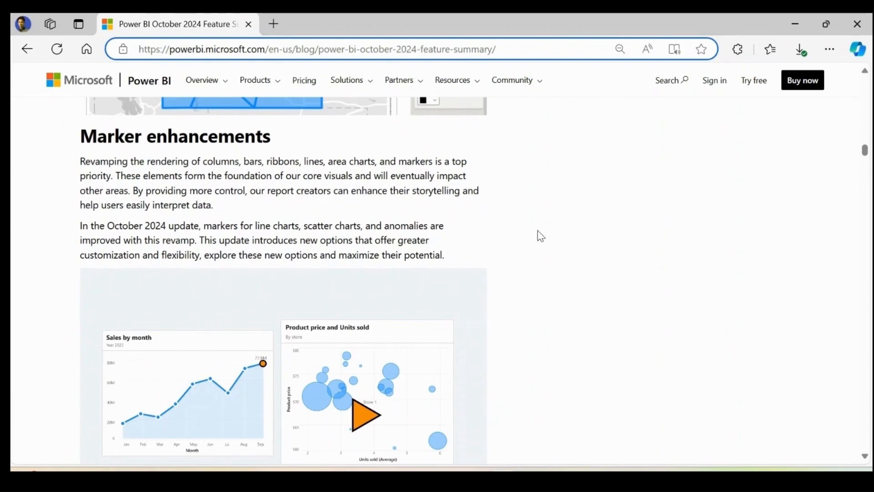
# - Return to Power BI Desktop, insert an empty line chart below the banner, and make it slightly taller
pyautogui.click(534, 478)
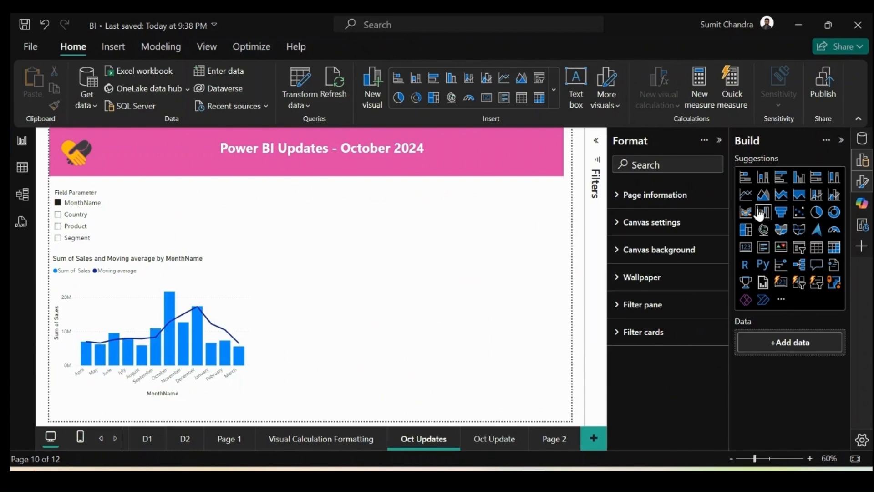
pyautogui.click(746, 194)
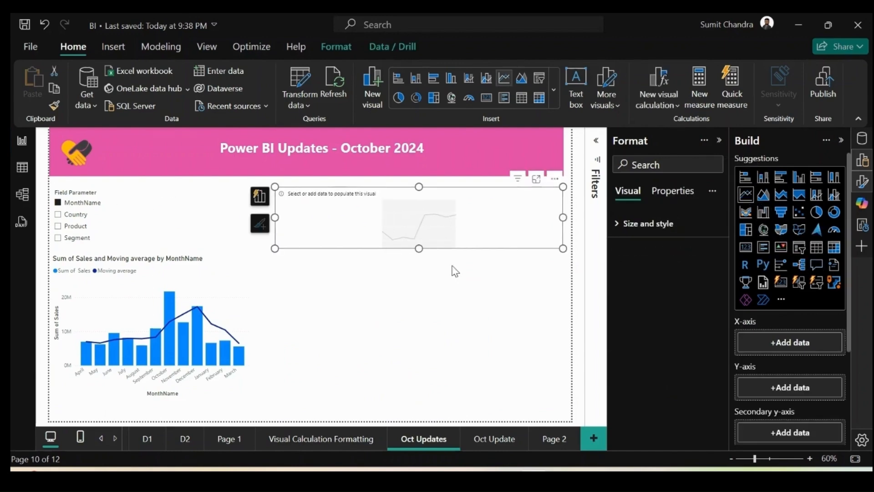
pyautogui.moveTo(419, 248); pyautogui.dragTo(419, 261)
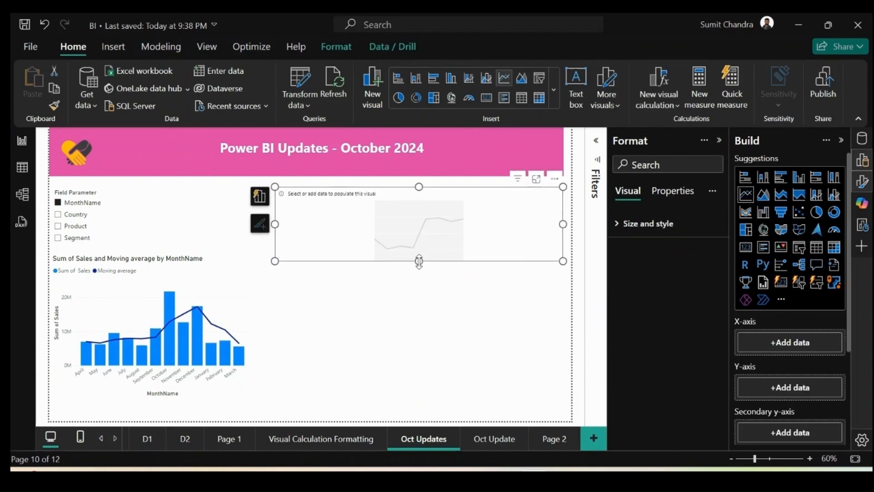
# - Add MonthName to the line chart's x-axis and Net Profit from financials to its y-axis
pyautogui.click(259, 197)
pyautogui.click(208, 297)
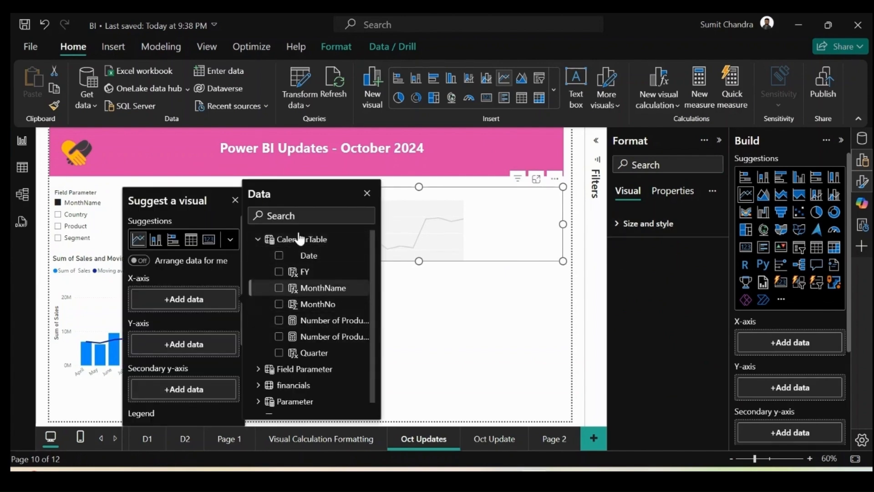
pyautogui.click(280, 289)
pyautogui.click(166, 367)
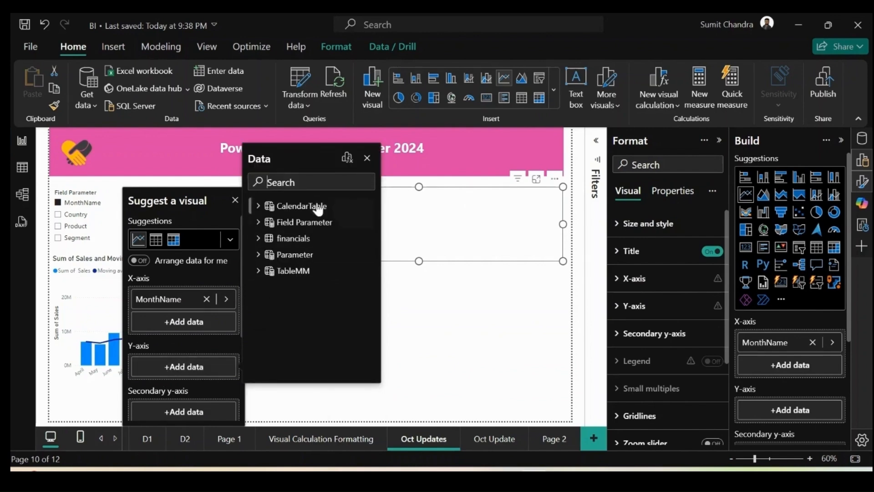
pyautogui.write('profi')
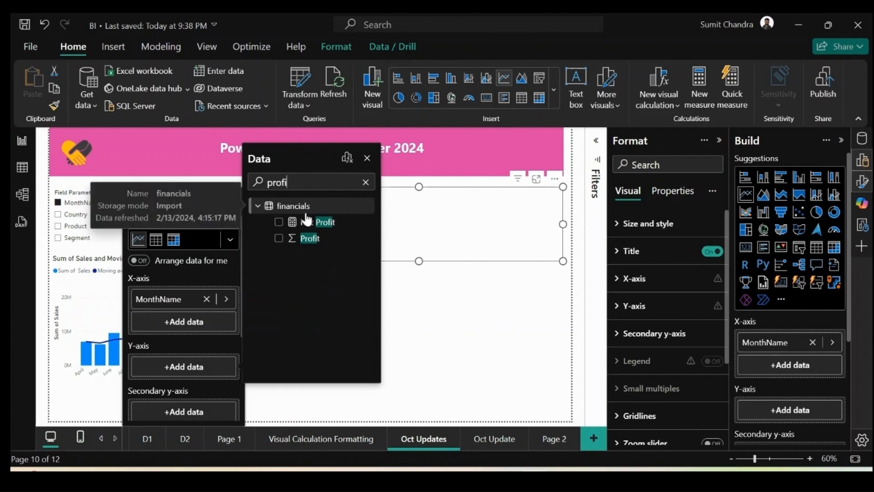
pyautogui.click(279, 223)
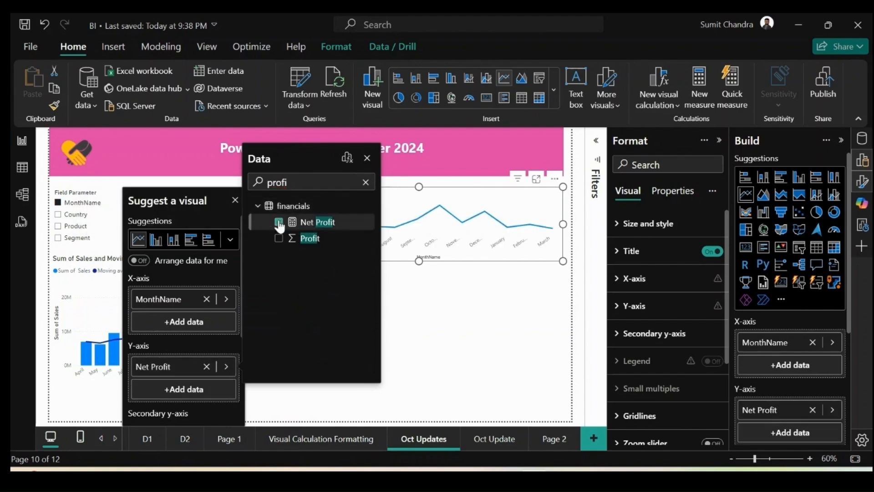
# - Make the Net Profit line chart taller and shift it slightly closer to the banner and the combo chart
pyautogui.click(419, 286)
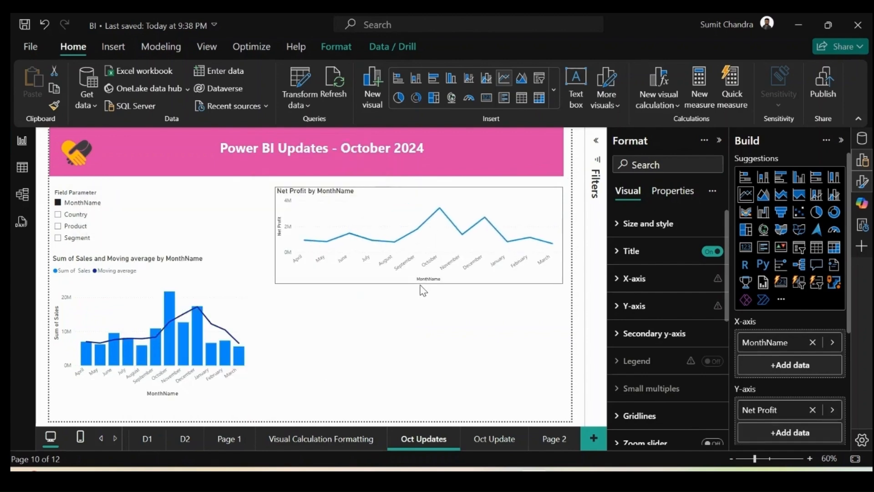
pyautogui.click(432, 196)
pyautogui.moveTo(436, 196); pyautogui.dragTo(426, 186)
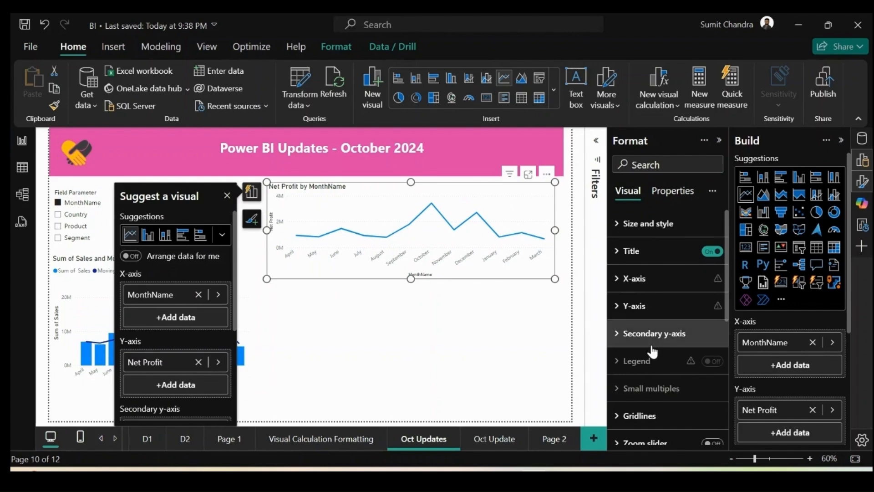
# - Set the Net Profit line's width to 2 px and its interpolation type to Smooth
pyautogui.scroll(-2, 649, 348)
pyautogui.scroll(-1, 650, 358)
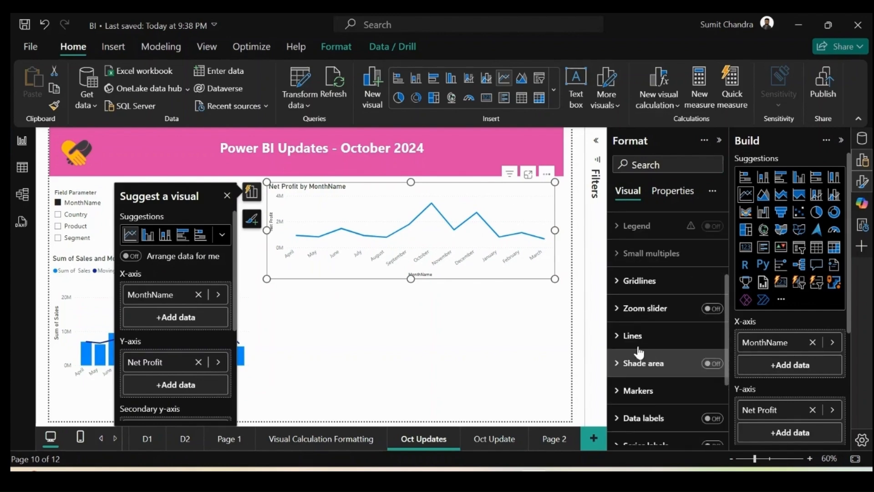
pyautogui.click(620, 338)
pyautogui.scroll(-2, 651, 328)
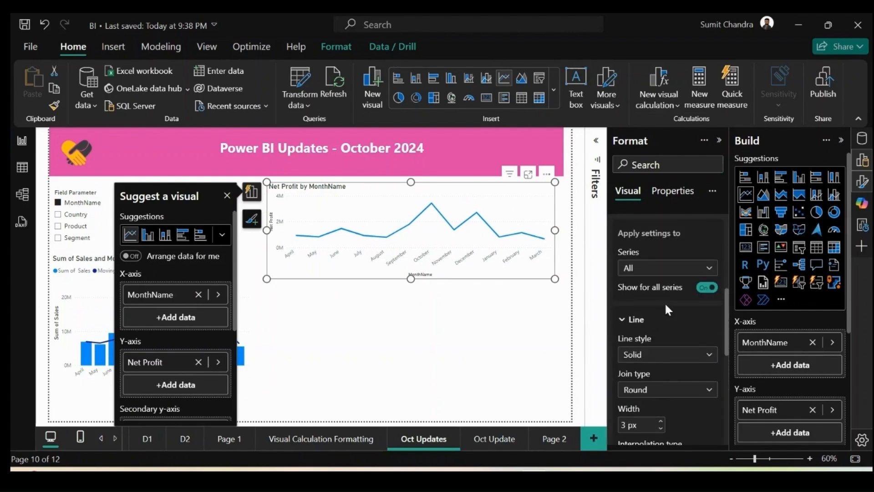
pyautogui.scroll(-2, 668, 310)
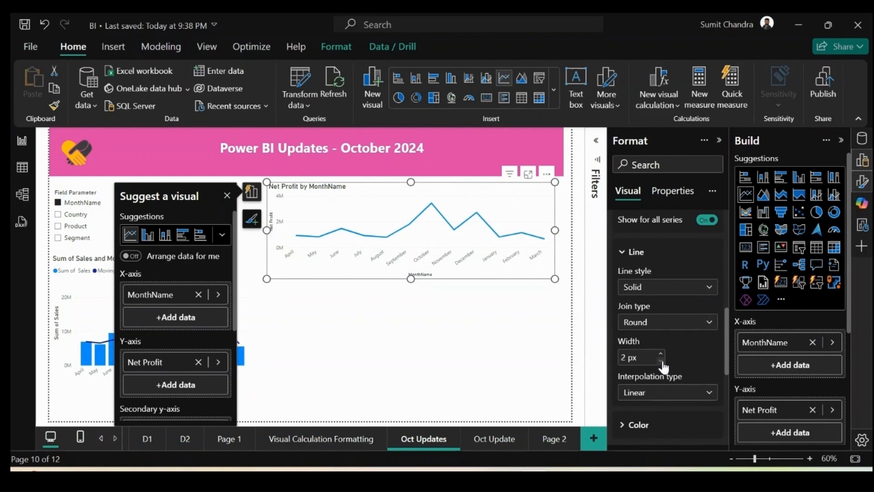
pyautogui.scroll(-2, 676, 349)
pyautogui.click(683, 334)
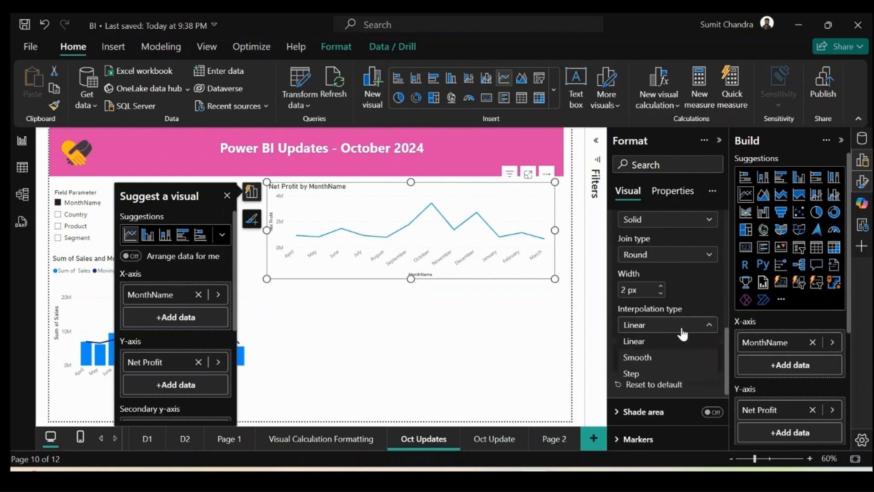
pyautogui.click(670, 360)
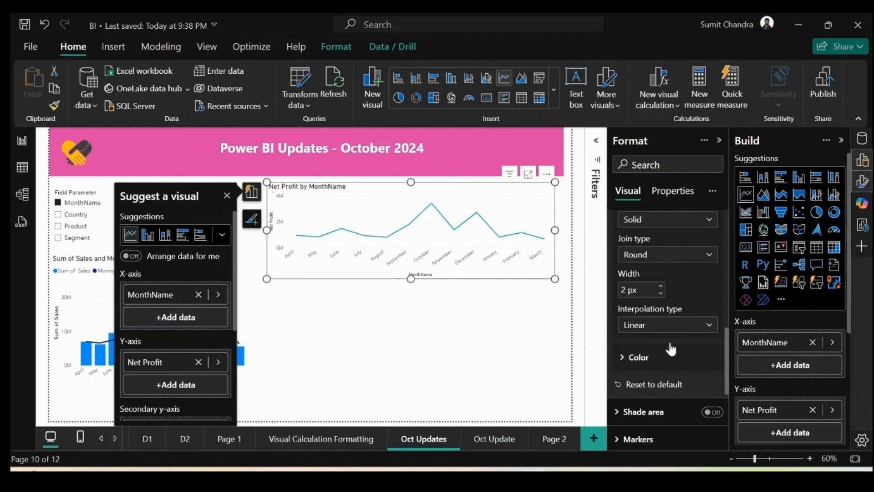
# - Show markers for all categories on the Net Profit line chart and open the marker shape settings
pyautogui.scroll(-1, 669, 315)
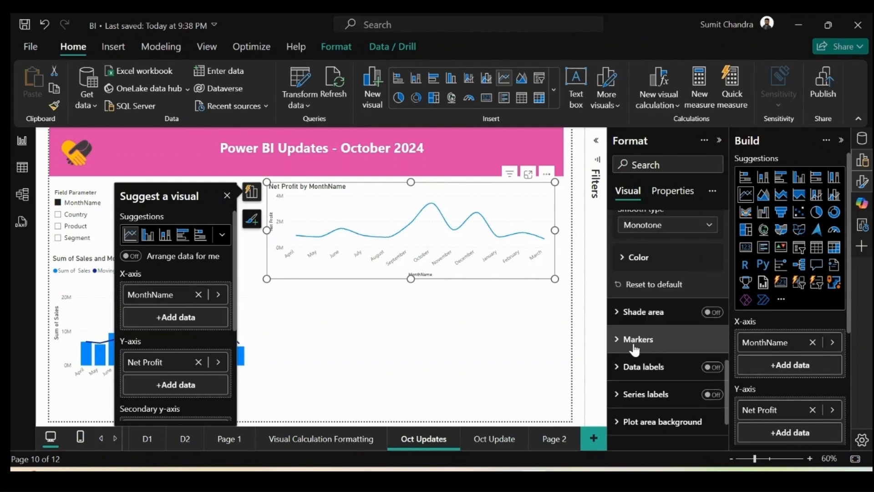
pyautogui.click(616, 344)
pyautogui.scroll(-1, 692, 351)
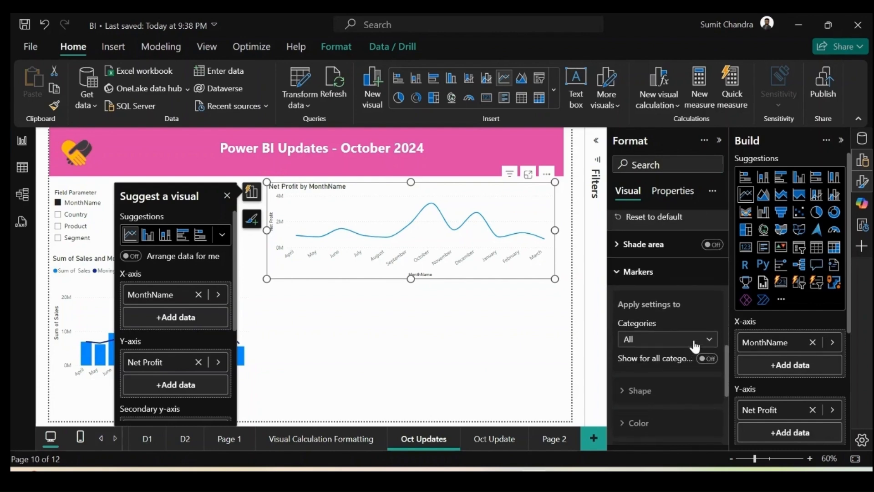
pyautogui.click(694, 344)
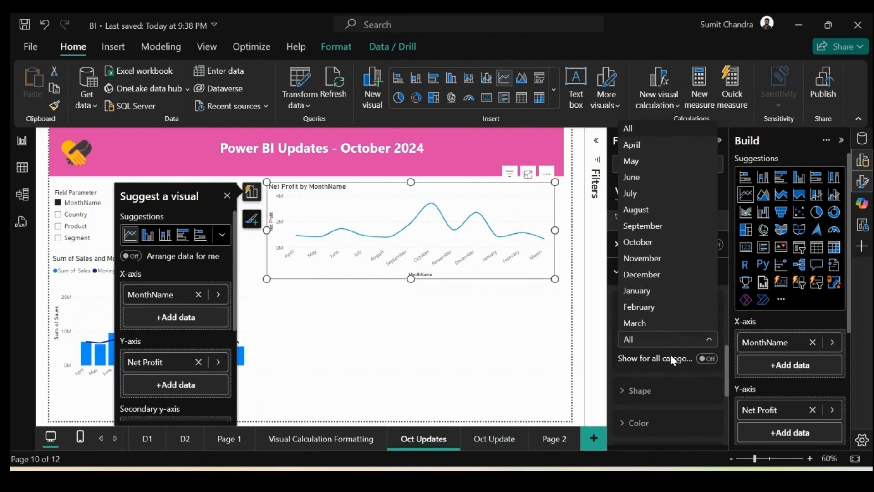
pyautogui.click(654, 341)
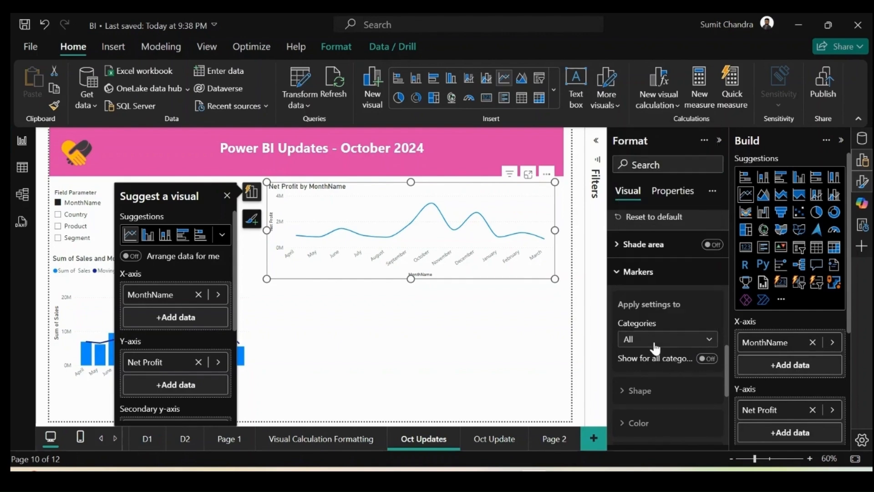
pyautogui.scroll(-3, 656, 347)
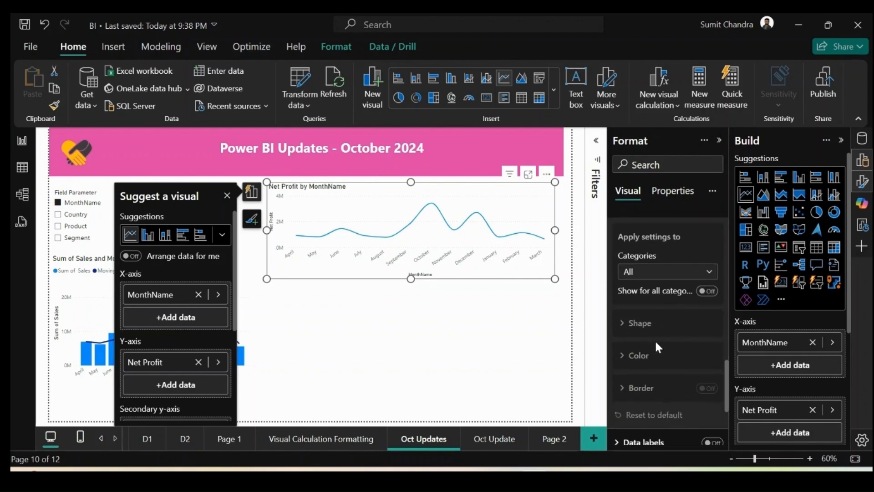
pyautogui.click(677, 323)
# - Set the line chart's marker type to the long dash and the marker size to 10 px
pyautogui.click(709, 359)
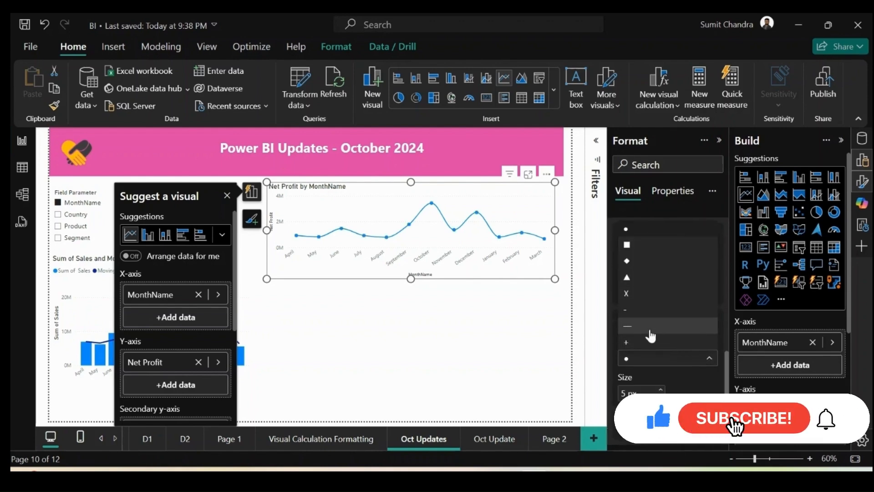
pyautogui.press('Escape')
pyautogui.click(685, 361)
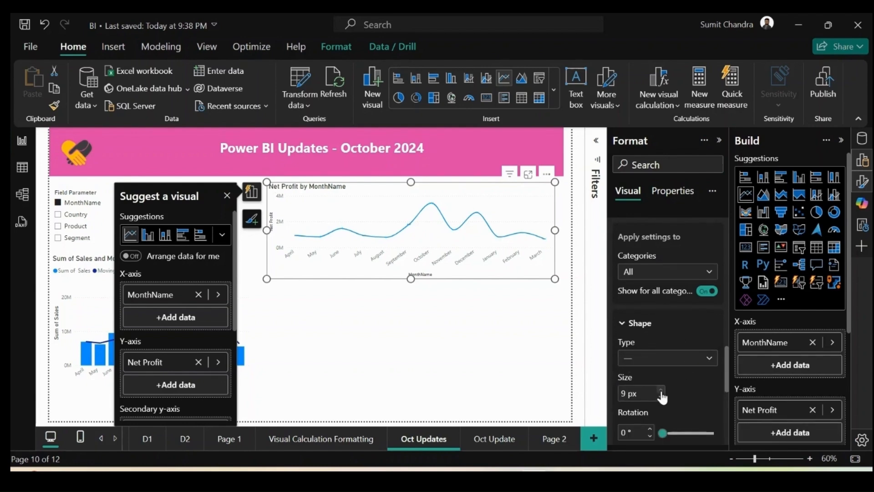
pyautogui.click(660, 390)
pyautogui.scroll(-2, 683, 392)
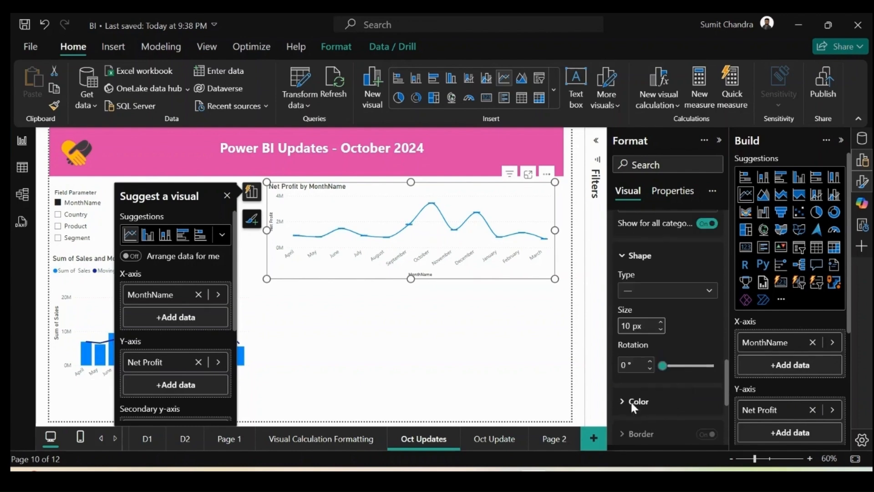
# - Rotate the markers of the Net Profit line chart by 90°
pyautogui.doubleClick(627, 365)
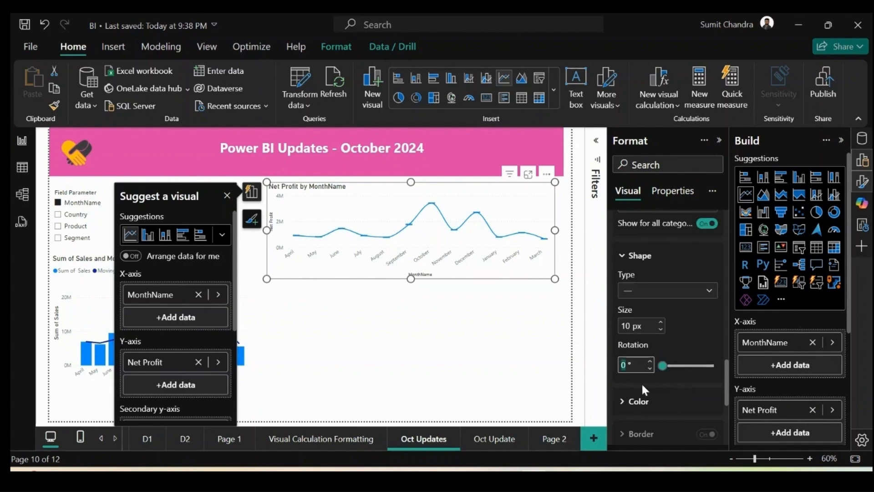
pyautogui.write('90')
pyautogui.click(693, 331)
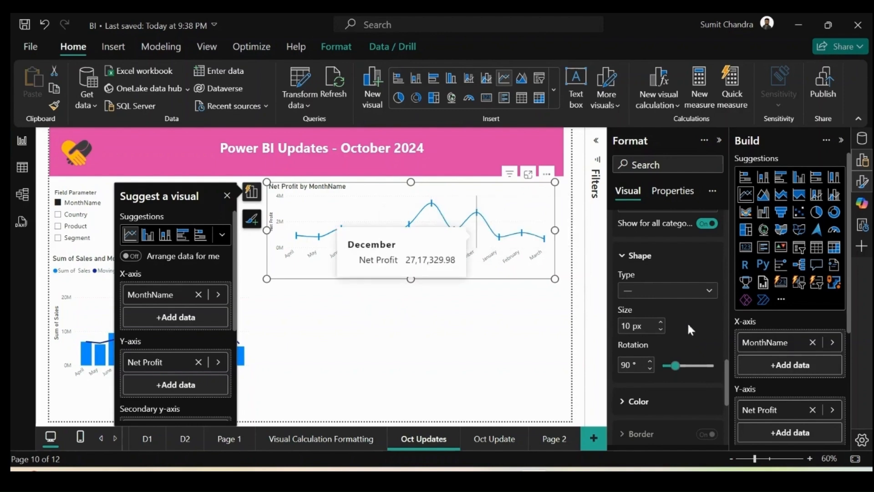
# - Apply the marker settings to the October category only and set its marker type to square after trying the triangle
pyautogui.scroll(3, 663, 325)
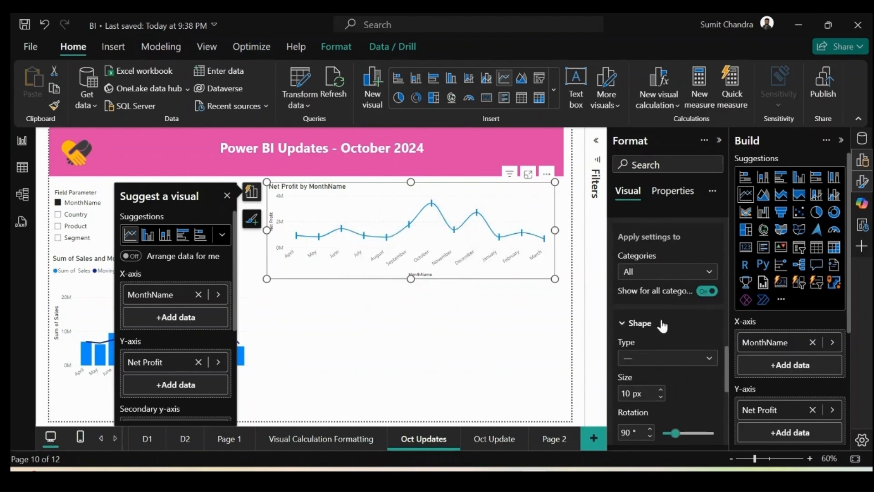
pyautogui.click(690, 273)
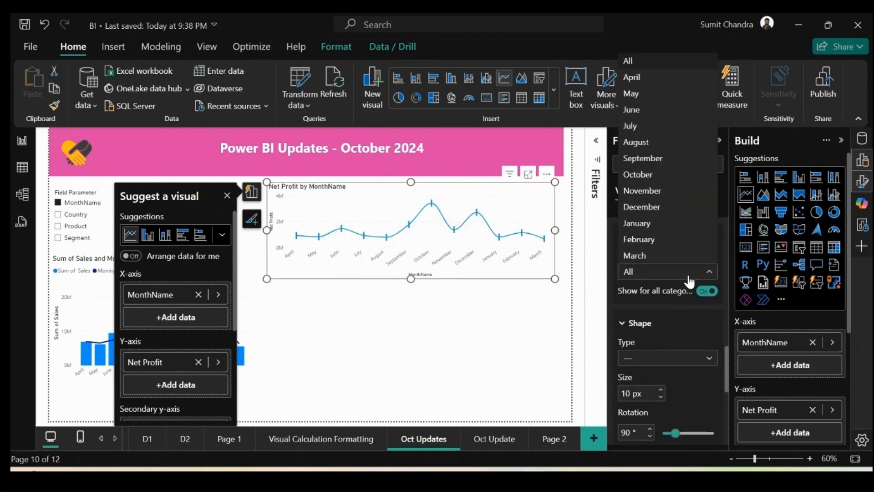
pyautogui.click(657, 177)
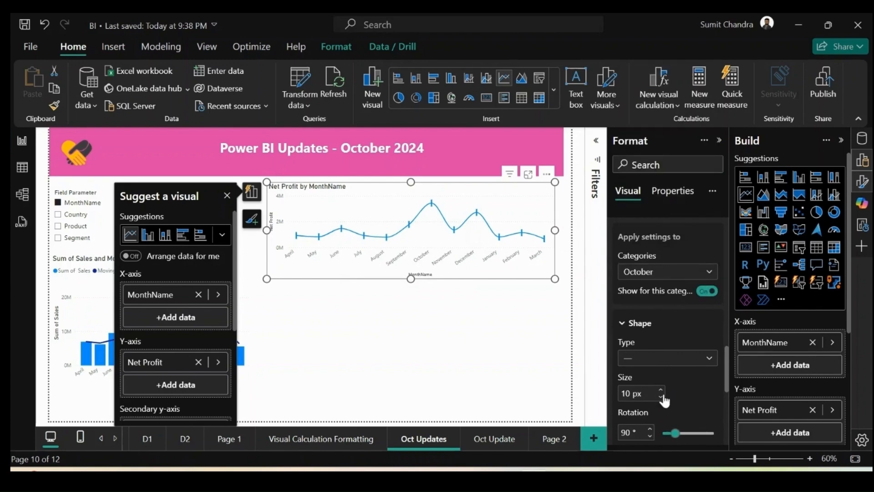
pyautogui.scroll(-1, 670, 371)
pyautogui.scroll(-1, 669, 371)
pyautogui.click(688, 293)
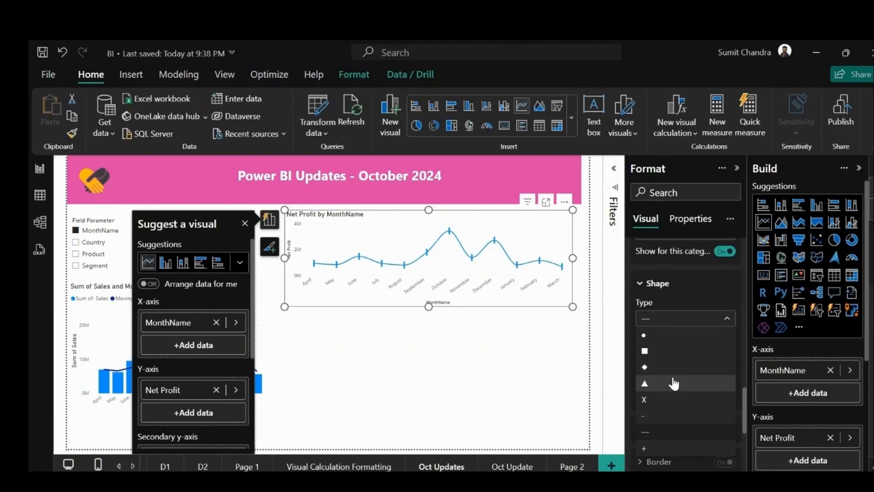
pyautogui.click(655, 352)
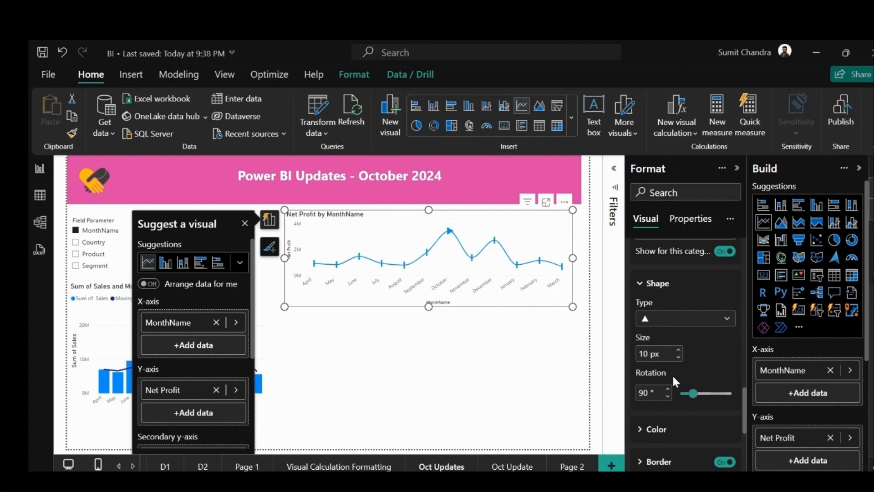
pyautogui.click(700, 321)
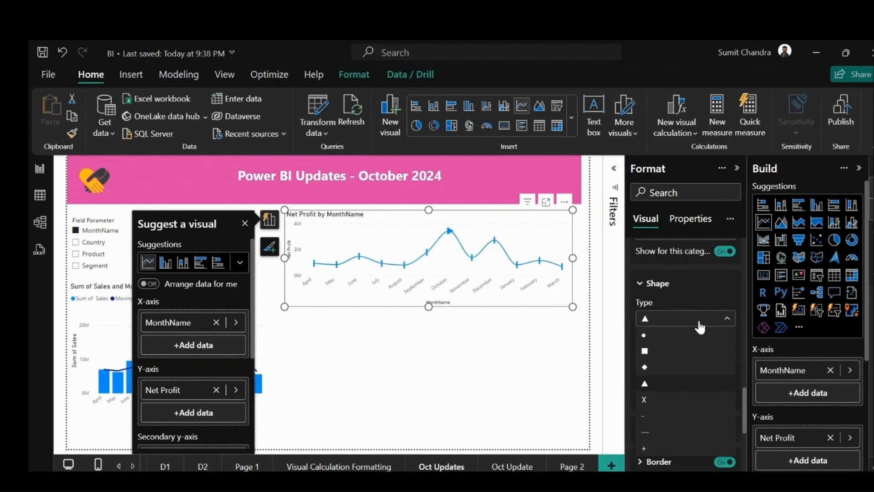
pyautogui.click(661, 354)
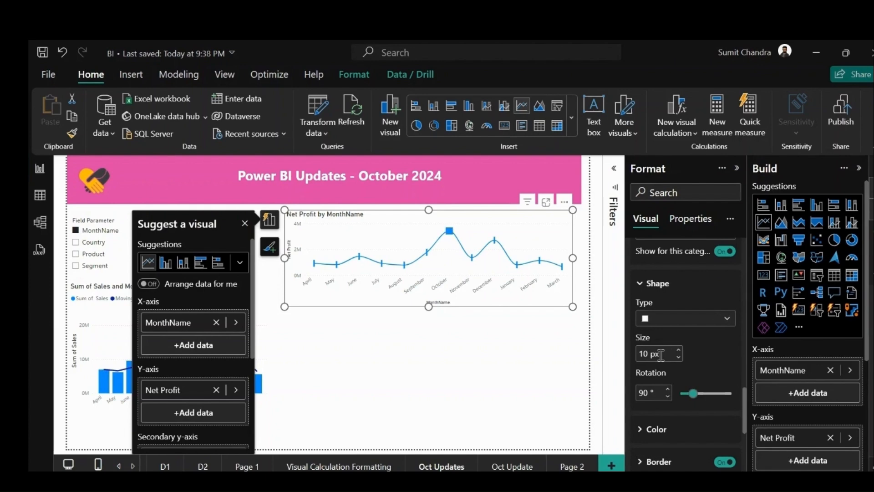
# - Color the October marker gold and turn its border off
pyautogui.click(652, 430)
pyautogui.scroll(-2, 678, 404)
pyautogui.click(665, 330)
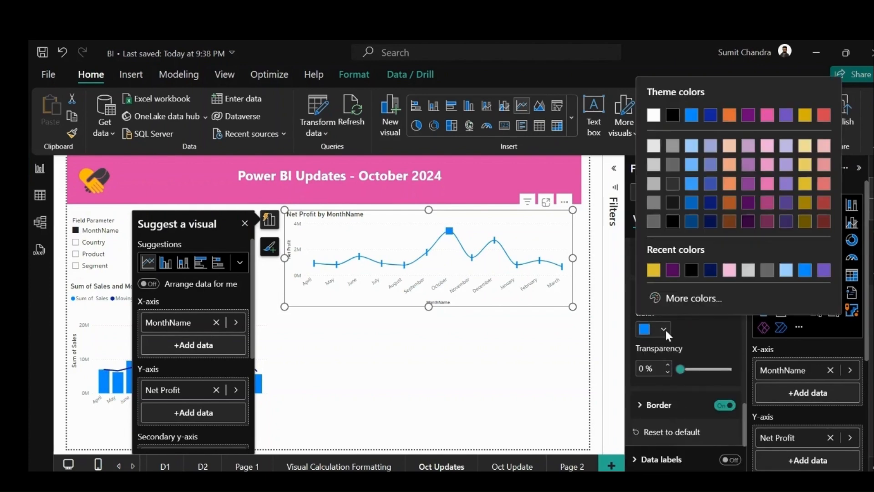
pyautogui.click(656, 270)
pyautogui.click(640, 410)
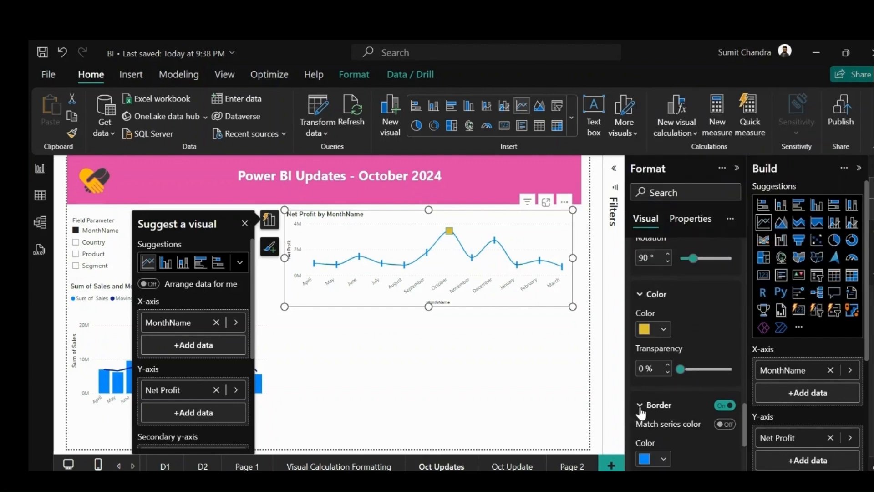
pyautogui.click(725, 405)
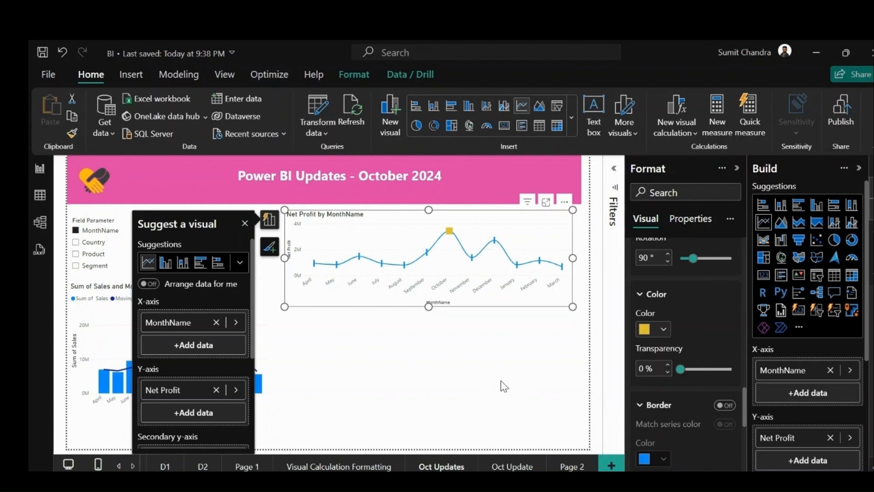
# - Insert a second line chart below the Net Profit chart, making it narrower and taller to fit beside the combo chart
pyautogui.click(475, 357)
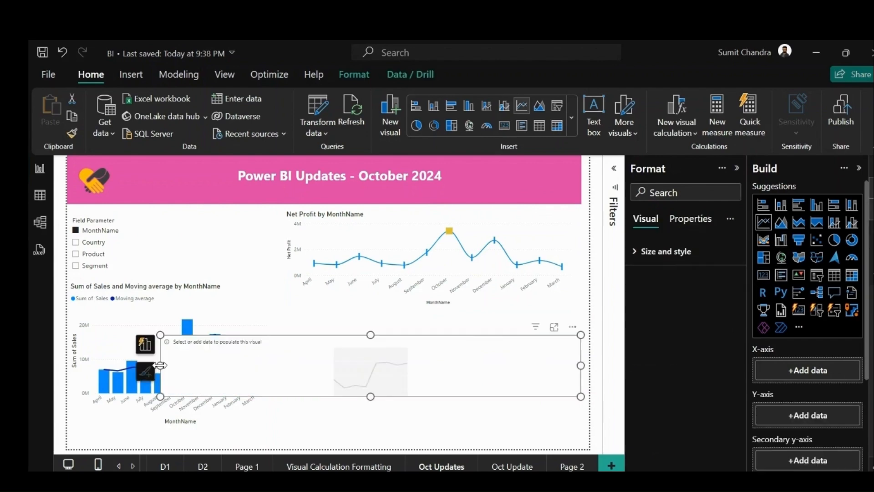
pyautogui.moveTo(160, 365); pyautogui.dragTo(307, 364)
pyautogui.moveTo(435, 337); pyautogui.dragTo(436, 302)
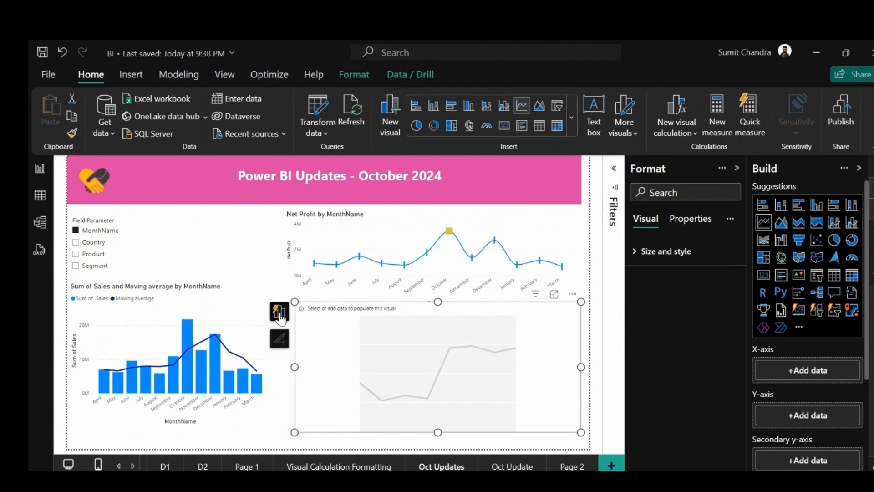
# - Put MonthName from CalendarTable on the new line chart's X-axis and Net Profit on its Y-axis
pyautogui.click(280, 315)
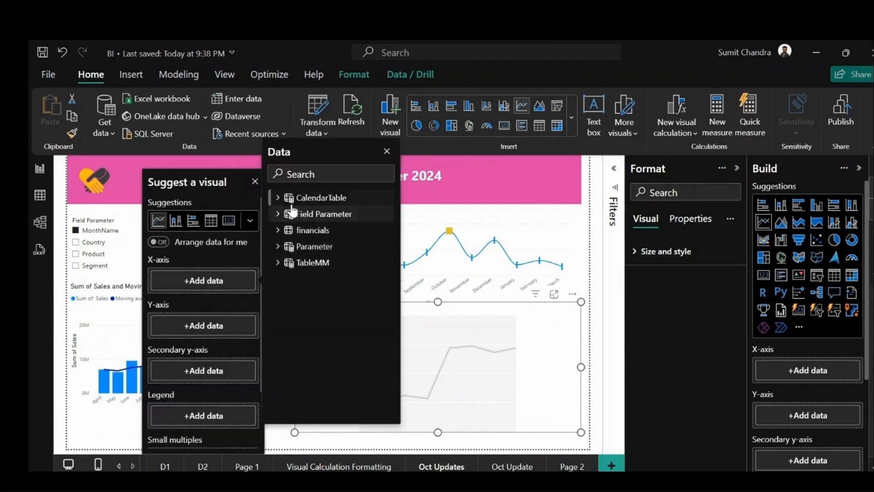
pyautogui.click(279, 198)
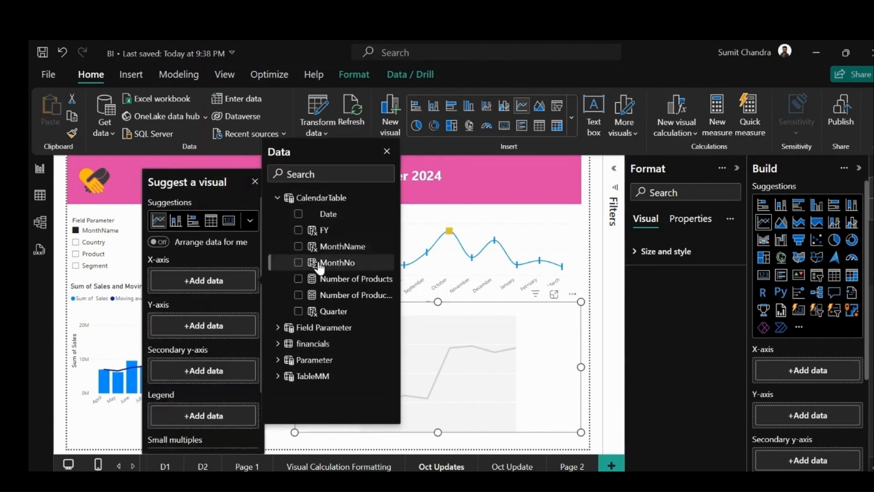
pyautogui.click(299, 247)
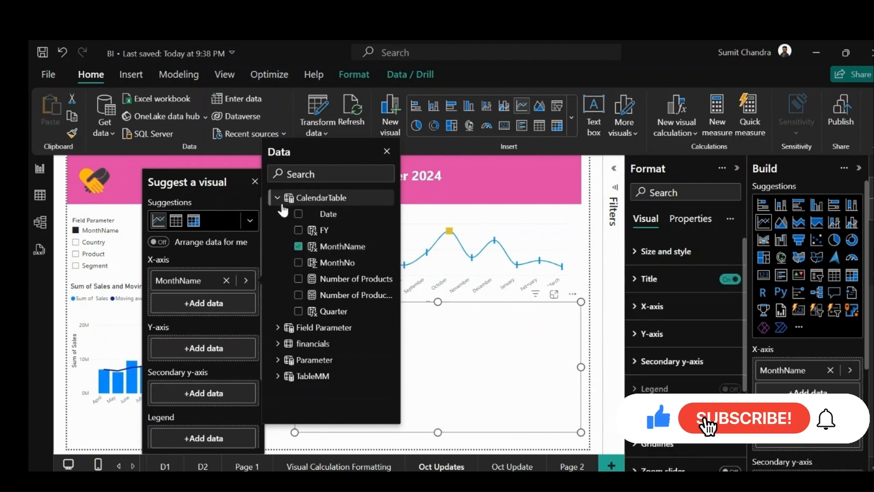
pyautogui.click(278, 198)
pyautogui.click(205, 351)
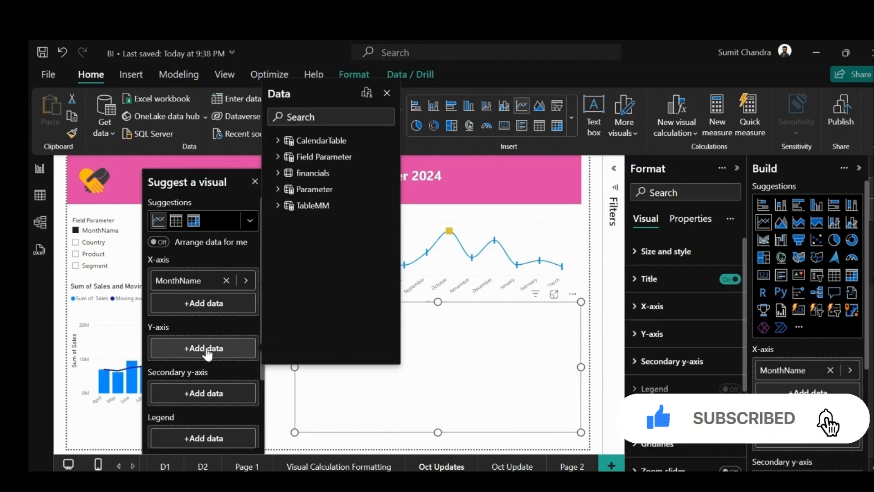
pyautogui.write('pr')
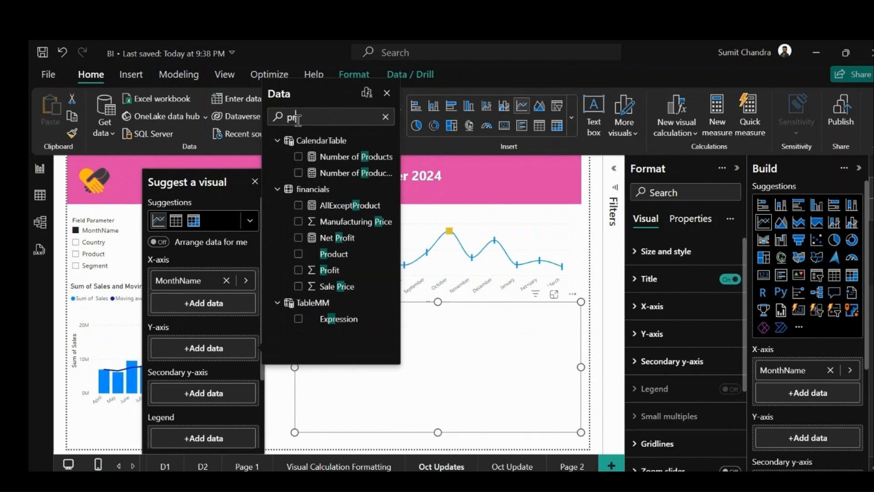
pyautogui.click(327, 235)
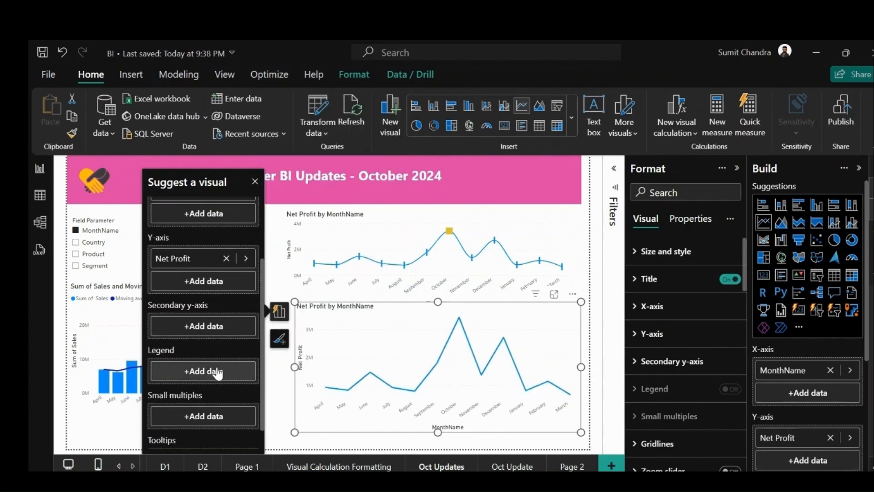
# - Add the Product field from the financials table as the legend of the new line chart
pyautogui.click(218, 373)
pyautogui.click(313, 194)
pyautogui.scroll(-5, 328, 273)
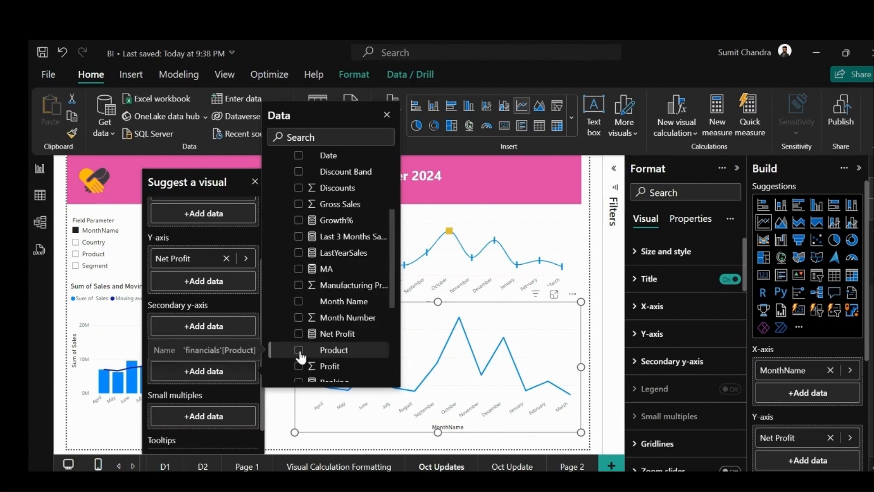
pyautogui.click(298, 351)
pyautogui.click(311, 385)
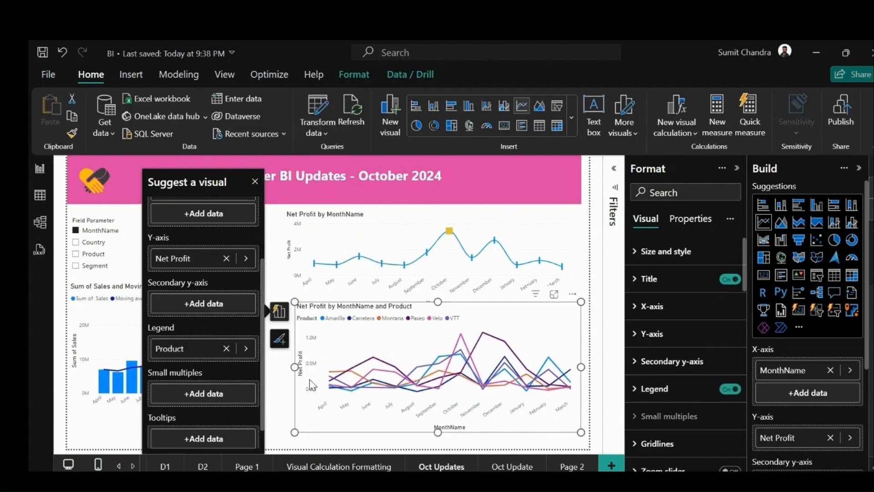
pyautogui.moveTo(500, 362)
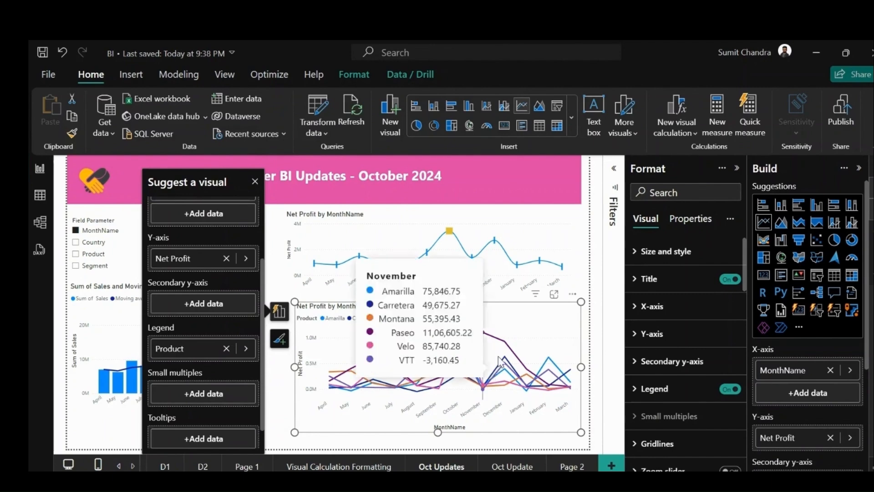
# - Filter the new line chart by Product so that only Carretera and Velo are included
pyautogui.click(737, 168)
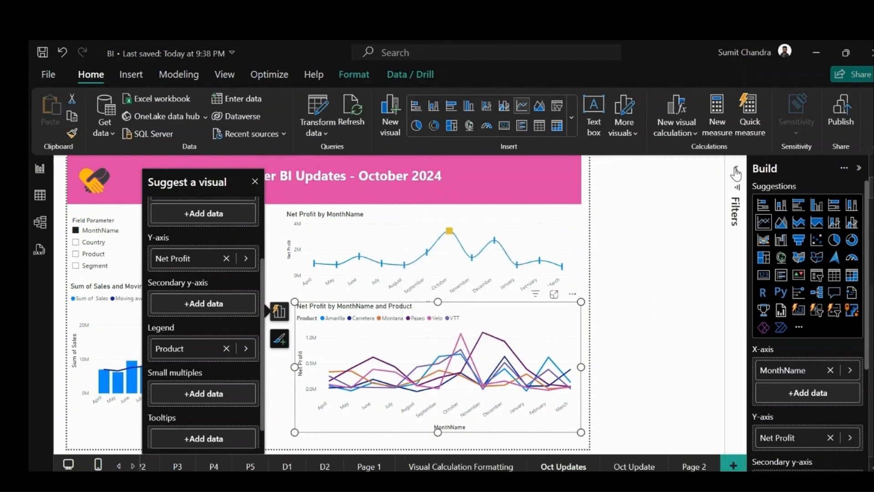
pyautogui.click(737, 170)
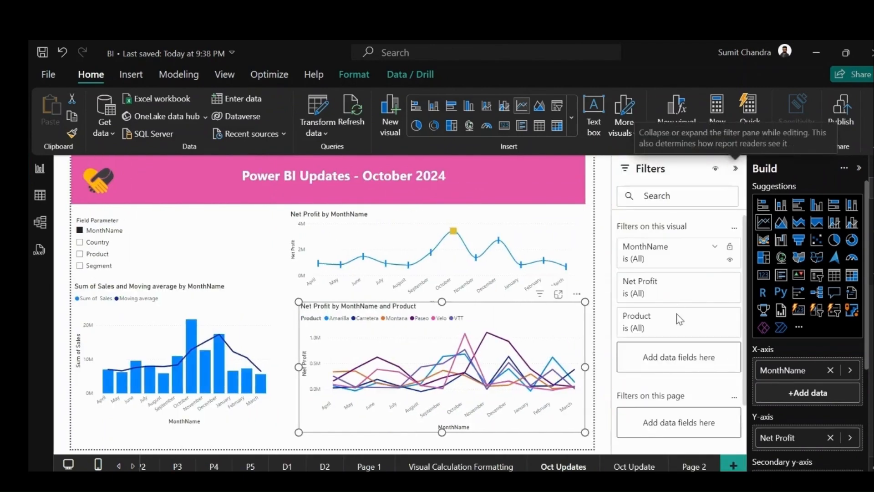
pyautogui.click(713, 319)
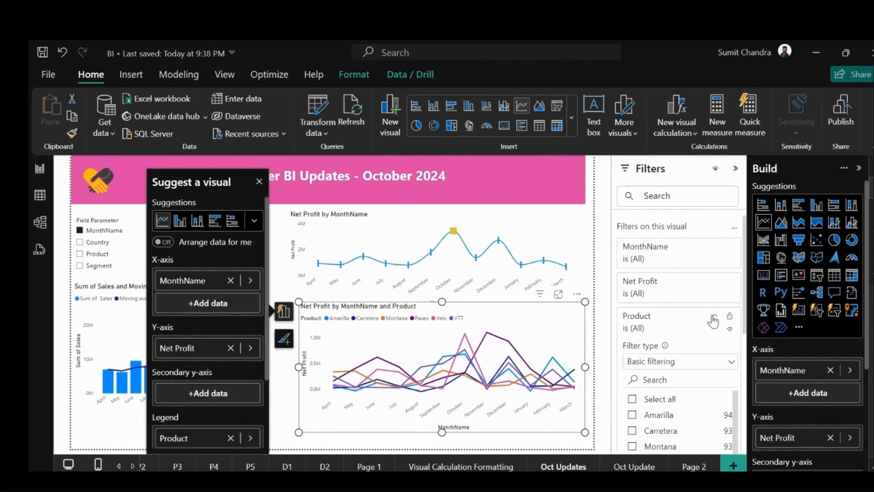
pyautogui.scroll(-2, 712, 321)
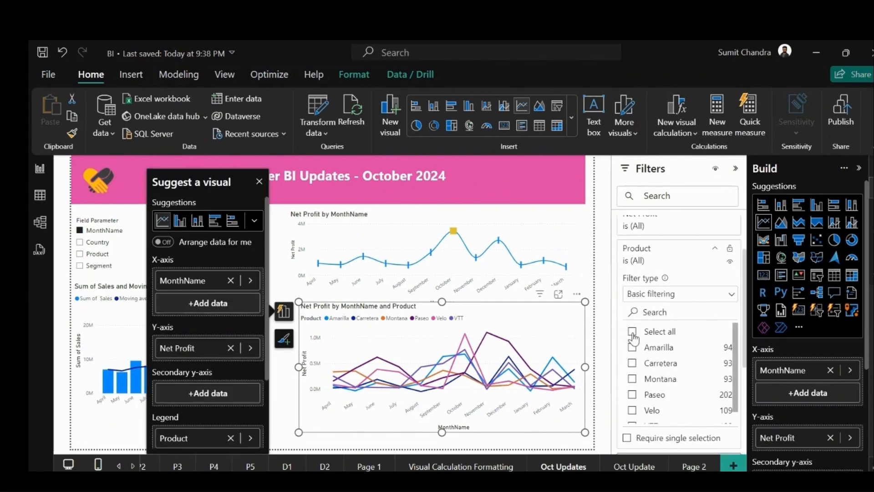
pyautogui.click(633, 364)
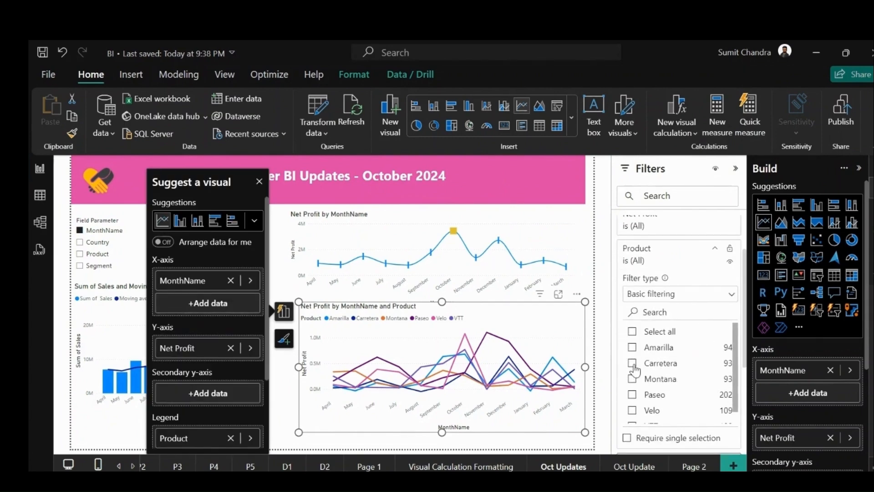
pyautogui.click(632, 410)
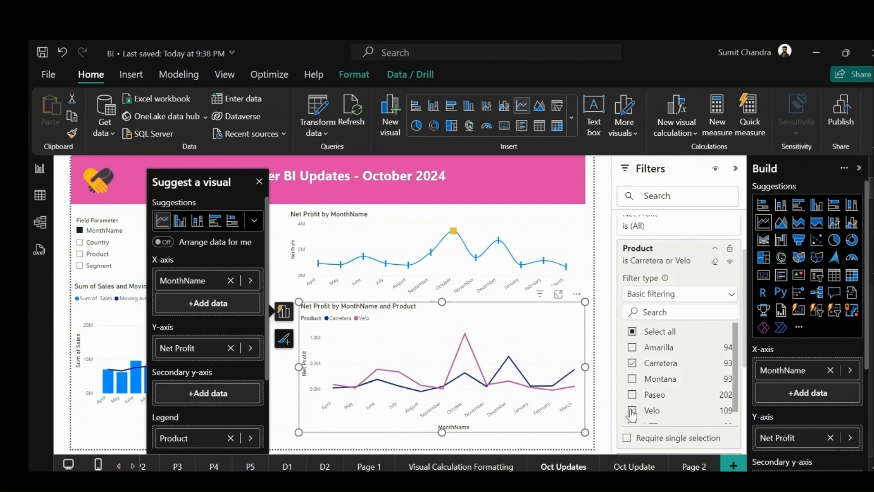
pyautogui.click(735, 168)
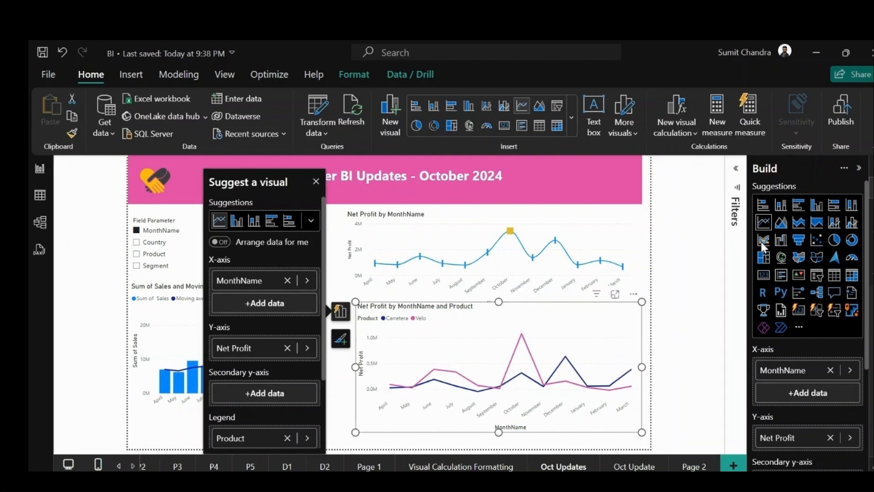
# - Set the lines of the Net Profit by MonthName and Product chart to 2 px width with Smooth interpolation
pyautogui.click(870, 214)
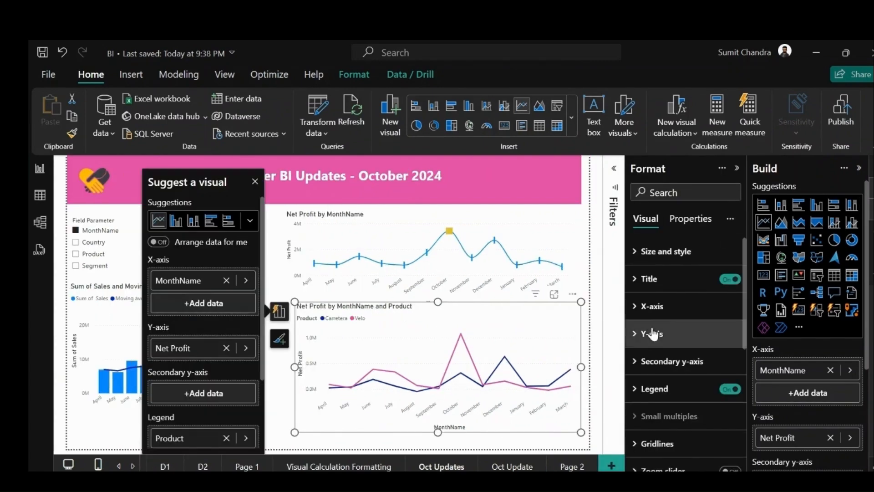
pyautogui.scroll(-2, 667, 337)
pyautogui.scroll(-2, 666, 335)
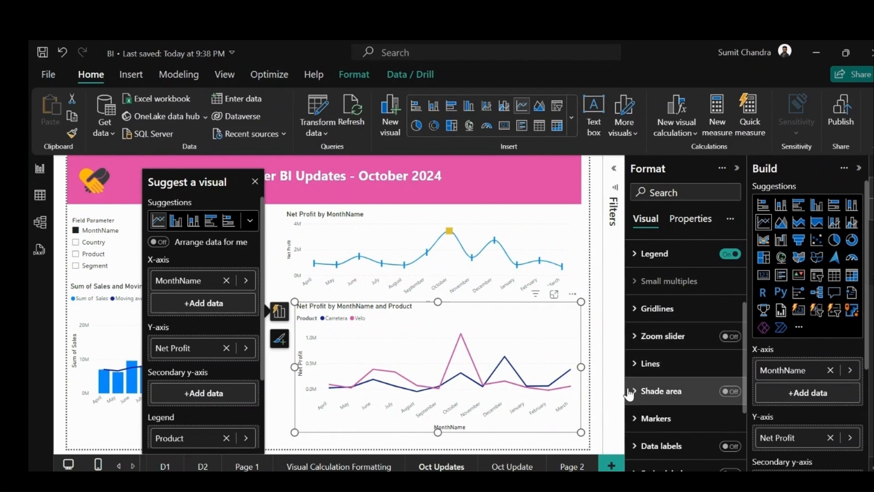
pyautogui.click(665, 363)
pyautogui.scroll(-3, 666, 358)
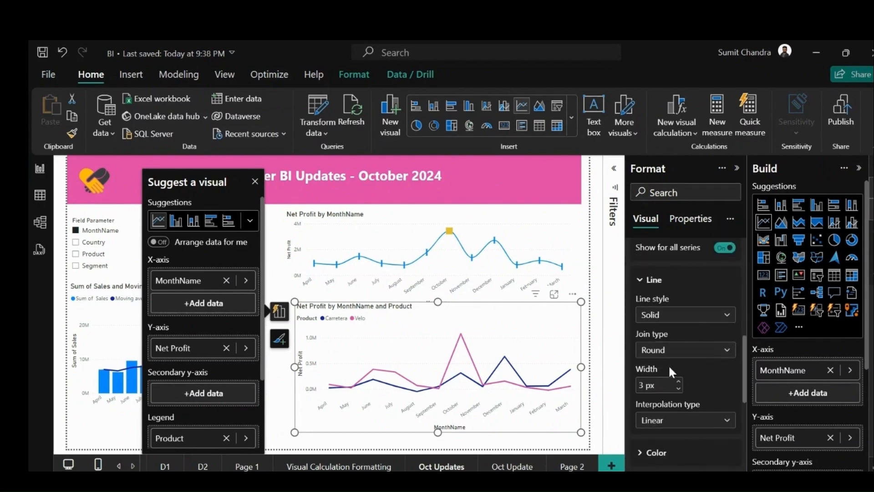
pyautogui.scroll(-2, 682, 390)
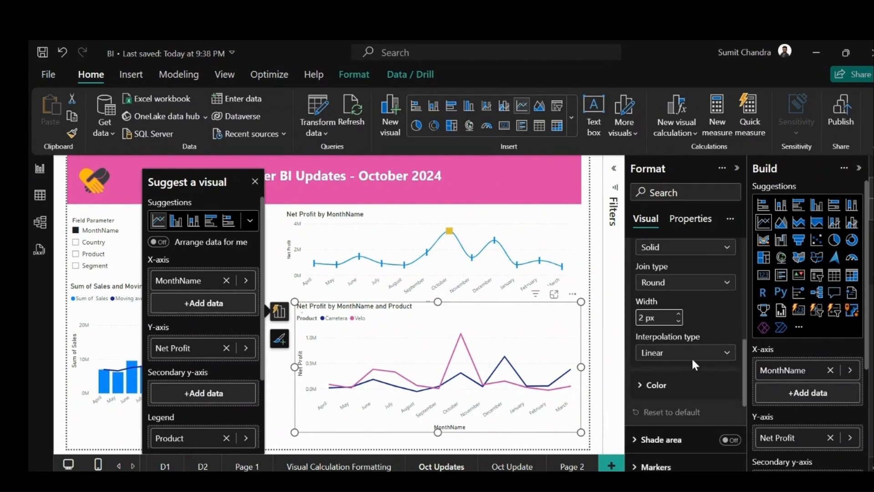
pyautogui.click(690, 355)
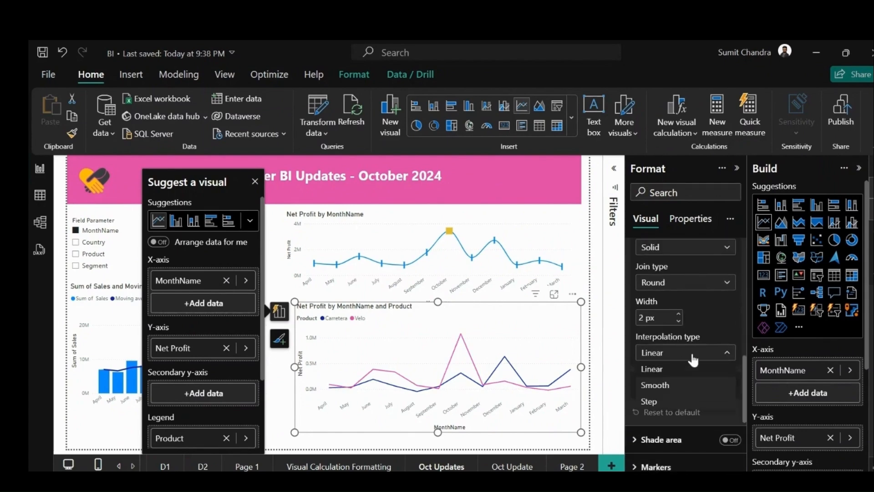
pyautogui.click(677, 392)
# - Show markers for the Carretera series of the second line chart, using the circle shape at 7 px
pyautogui.scroll(-3, 677, 370)
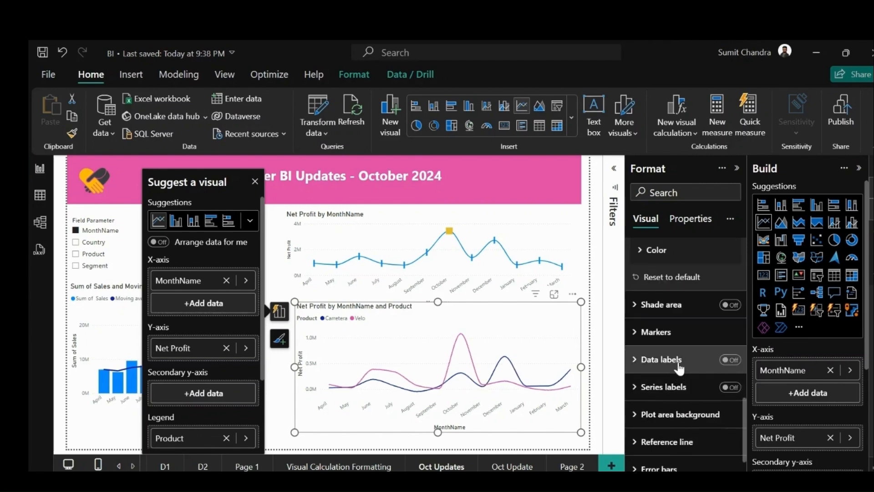
pyautogui.scroll(-1, 680, 369)
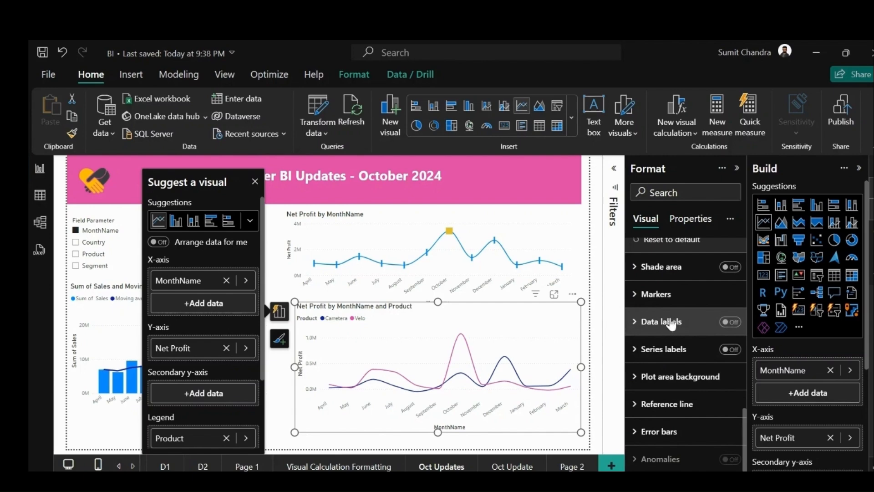
pyautogui.click(659, 295)
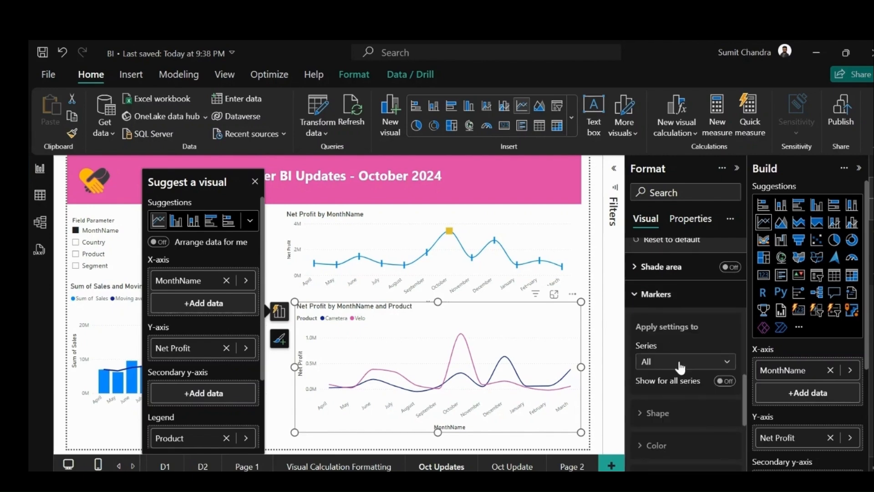
pyautogui.click(680, 368)
pyautogui.click(670, 400)
pyautogui.scroll(-2, 679, 347)
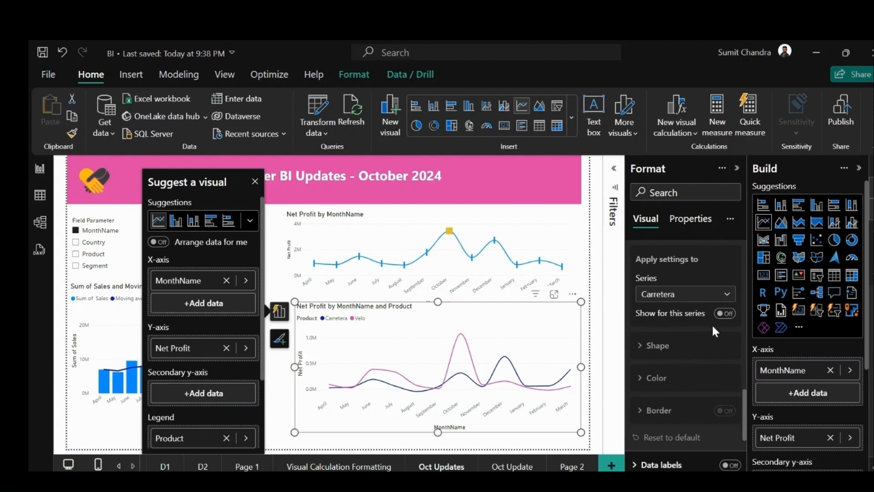
pyautogui.click(728, 314)
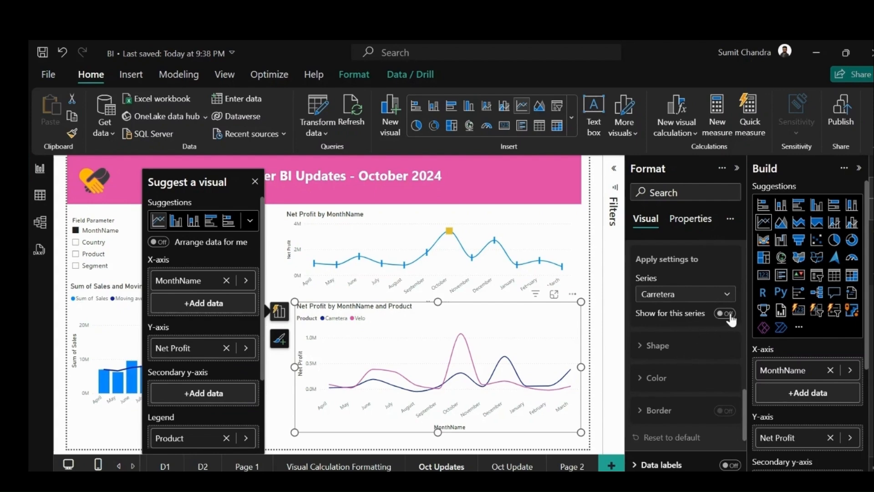
pyautogui.click(638, 347)
pyautogui.click(706, 383)
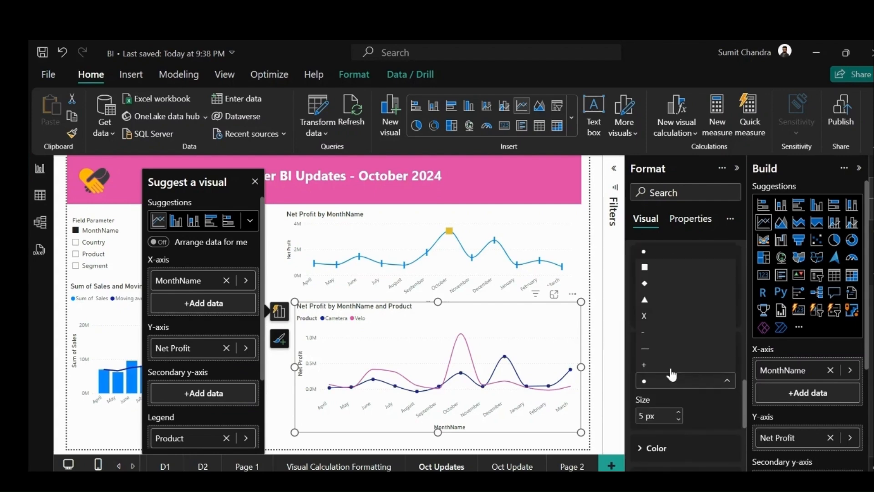
pyautogui.click(651, 255)
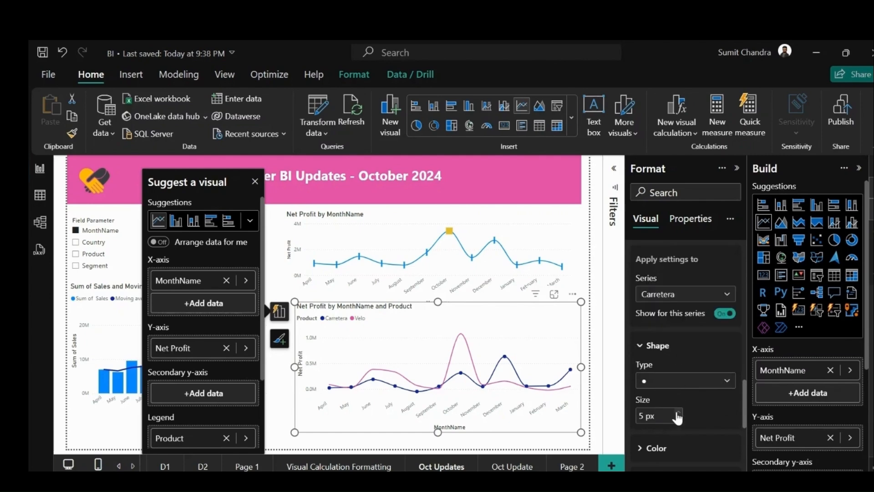
# - Set the Velo series markers to the diamond shape at 9 px
pyautogui.click(698, 298)
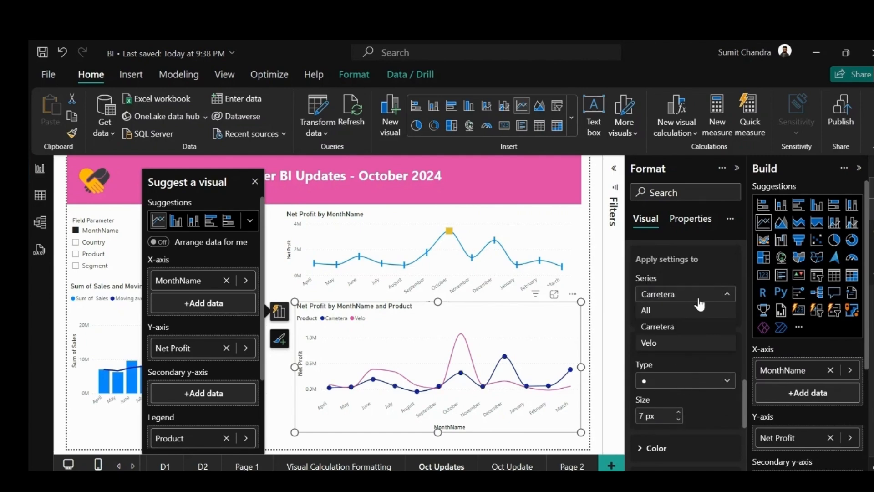
pyautogui.click(675, 349)
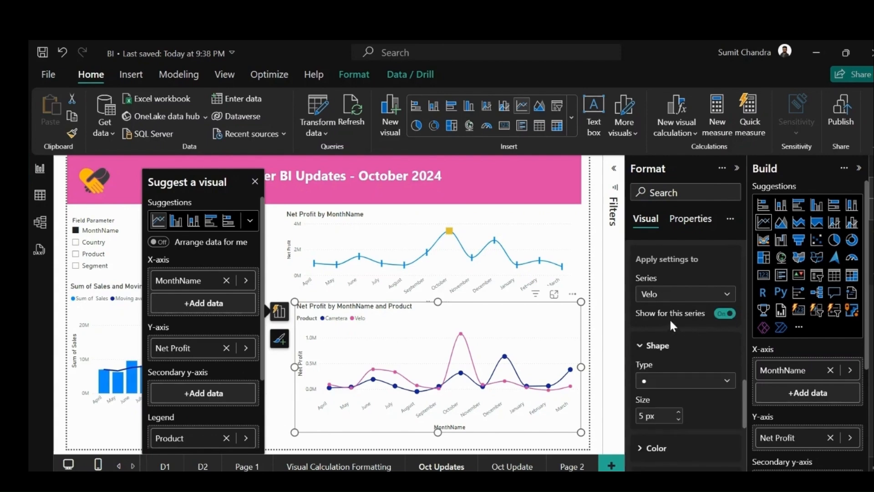
pyautogui.click(706, 384)
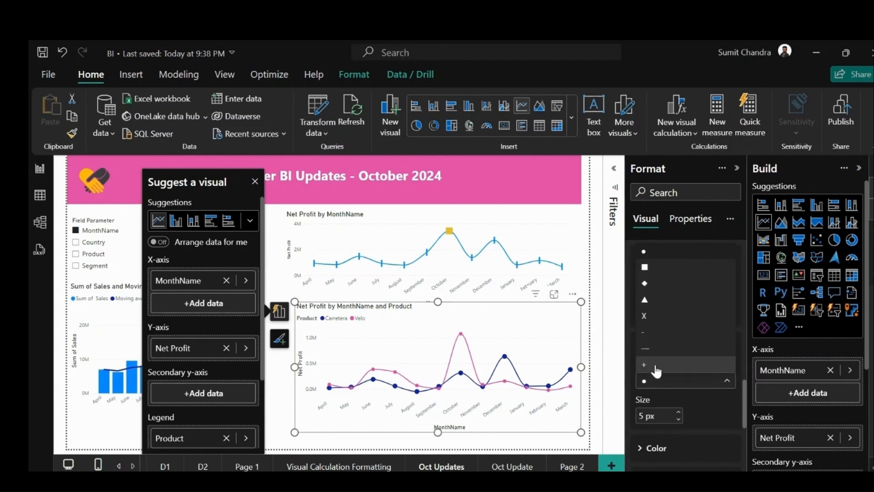
pyautogui.click(651, 284)
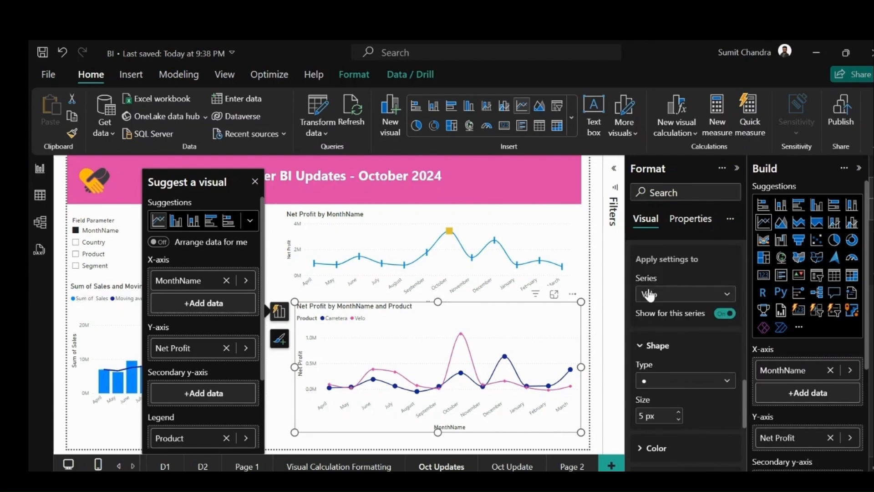
pyautogui.click(678, 412)
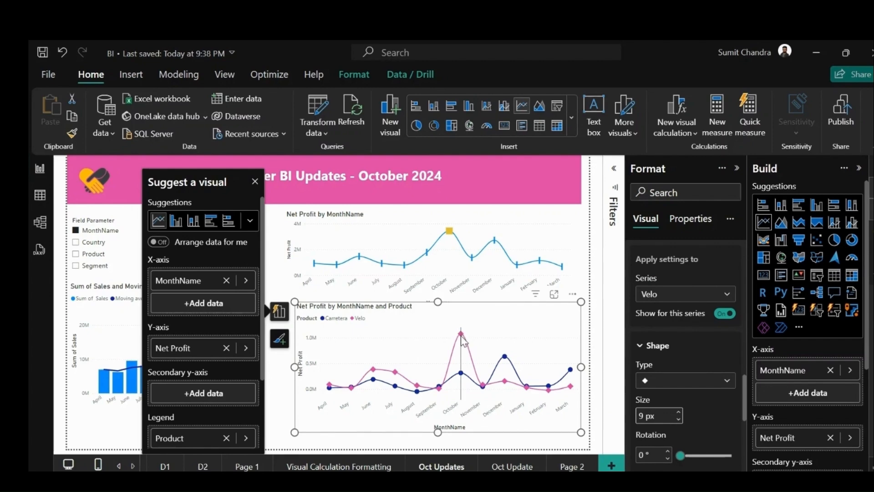
pyautogui.moveTo(446, 237)
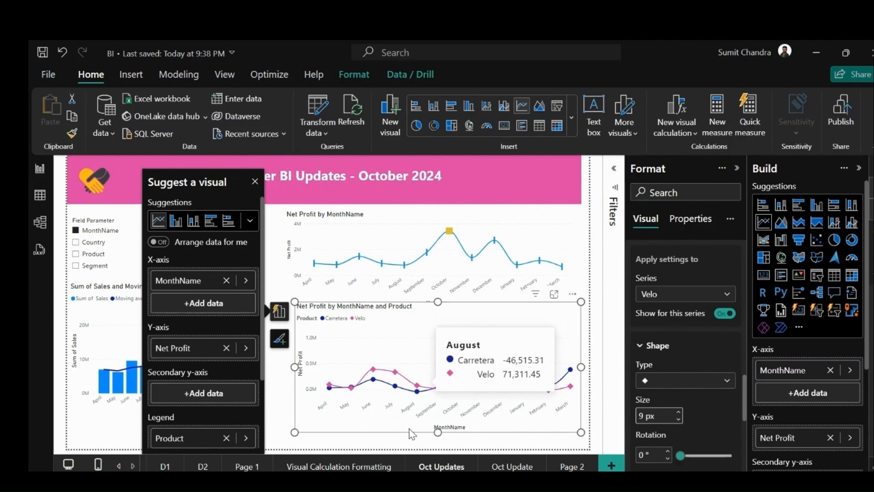
# - Switch to the browser's Power BI October 2024 feature summary and read how to enable and insert the New List Slicer
pyautogui.click(412, 442)
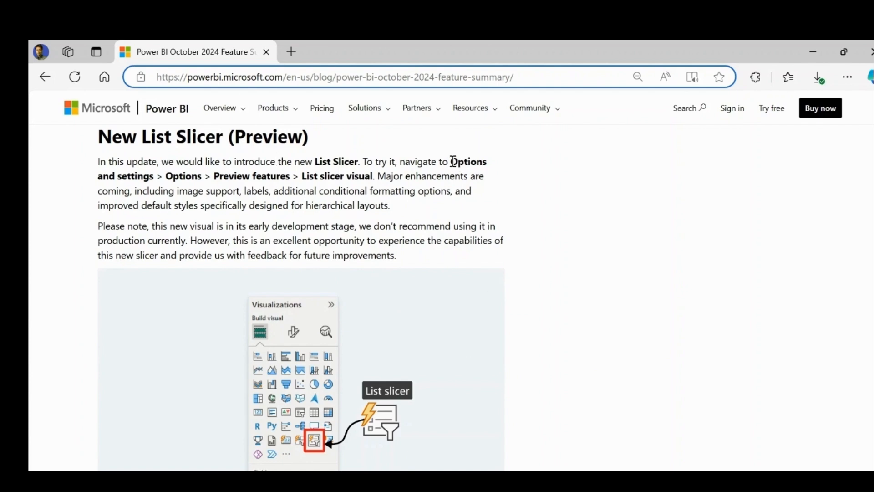
pyautogui.moveTo(452, 162); pyautogui.dragTo(375, 182)
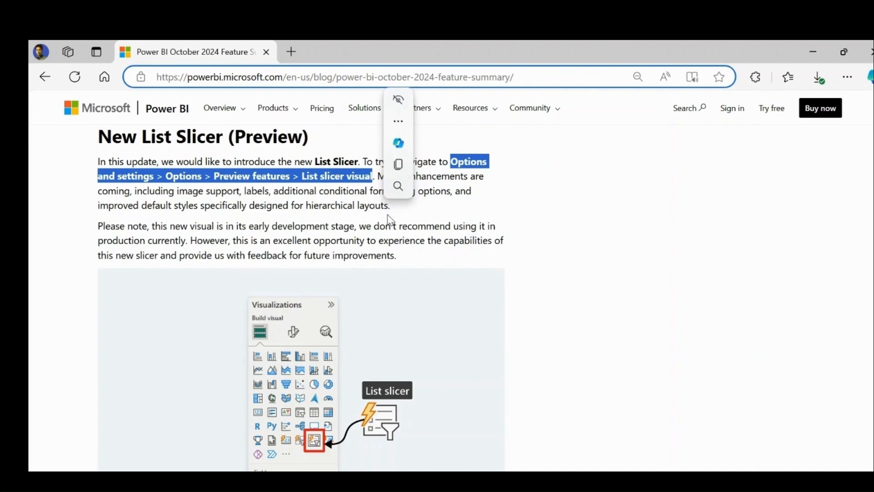
pyautogui.scroll(-3, 363, 312)
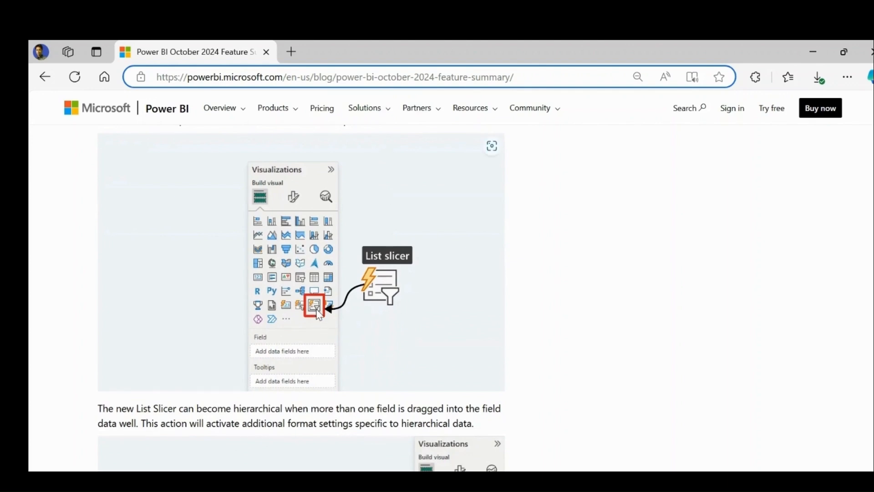
# - Switch back to Power BI Desktop, open the Oct Update page, and move the FY, Quarter and MonthName slicer closer to the page centre
pyautogui.moveTo(552, 488)
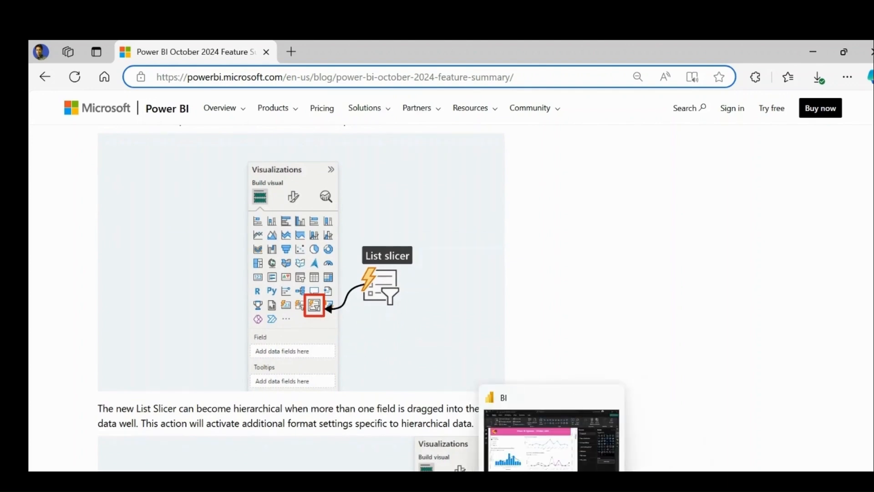
pyautogui.click(574, 441)
pyautogui.click(512, 466)
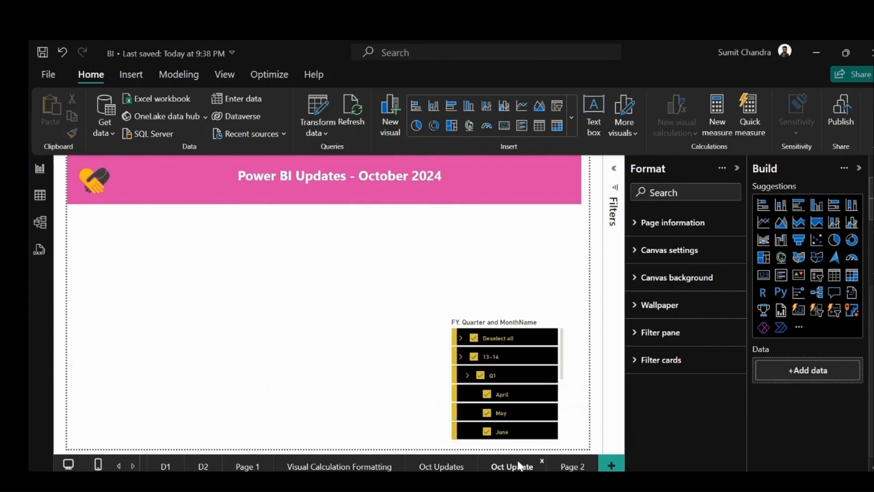
pyautogui.moveTo(497, 273); pyautogui.dragTo(502, 310)
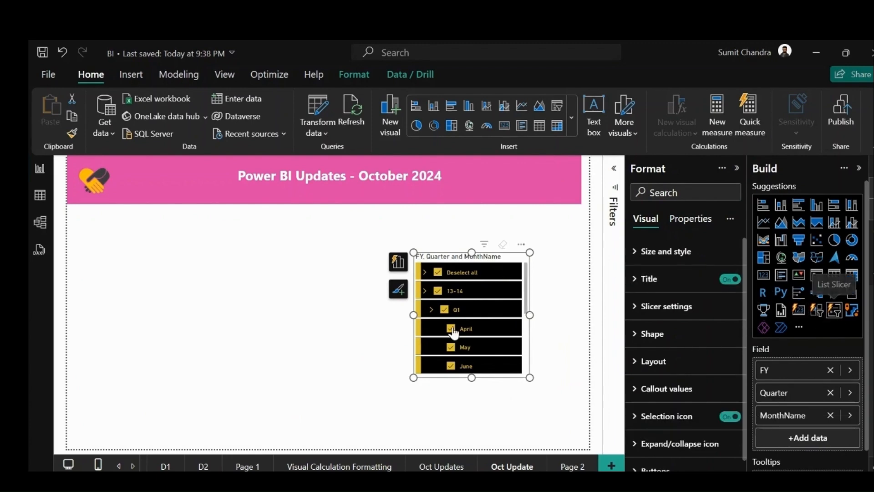
# - Clear all selections in the list slicer, select only Q1 under 13-14, and look over the slicer's formatting categories
pyautogui.scroll(-1, 467, 299)
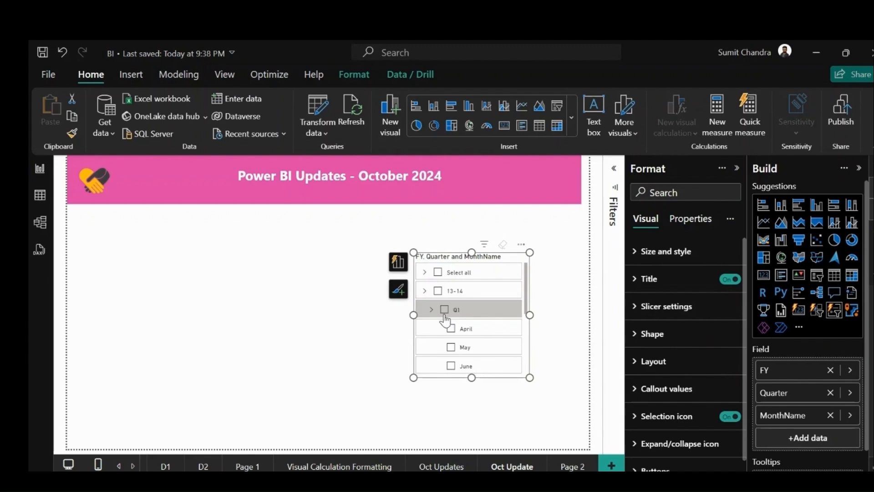
pyautogui.click(445, 315)
pyautogui.scroll(-3, 468, 342)
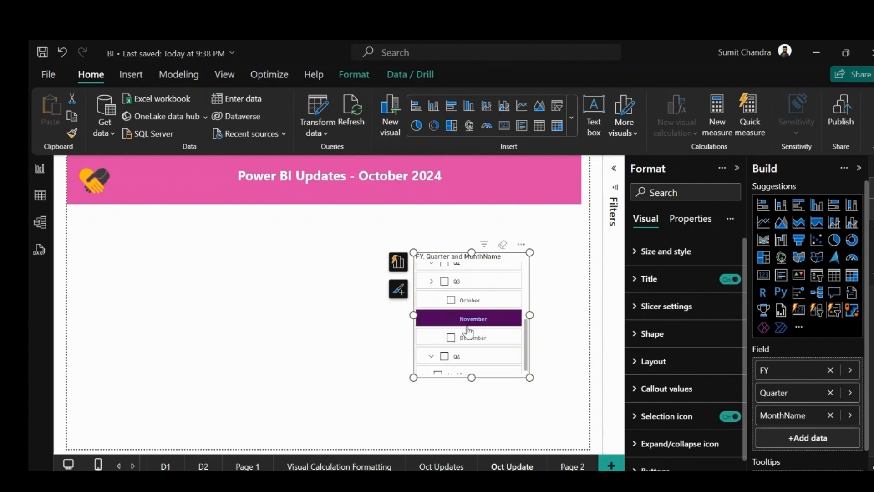
pyautogui.scroll(3, 469, 331)
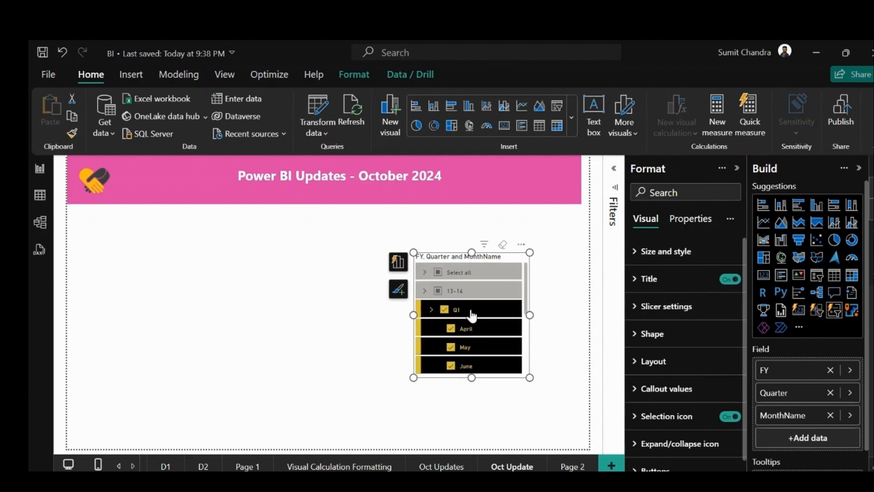
pyautogui.scroll(-2, 472, 315)
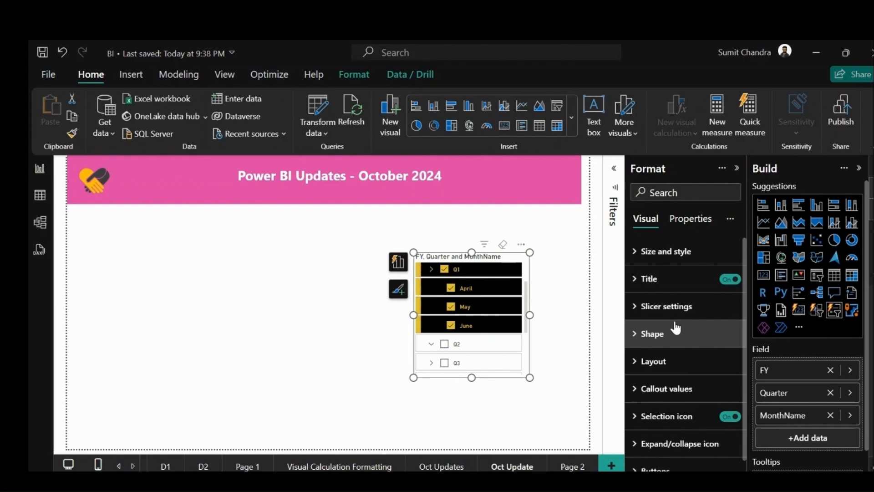
pyautogui.scroll(-1, 675, 328)
pyautogui.scroll(1, 667, 292)
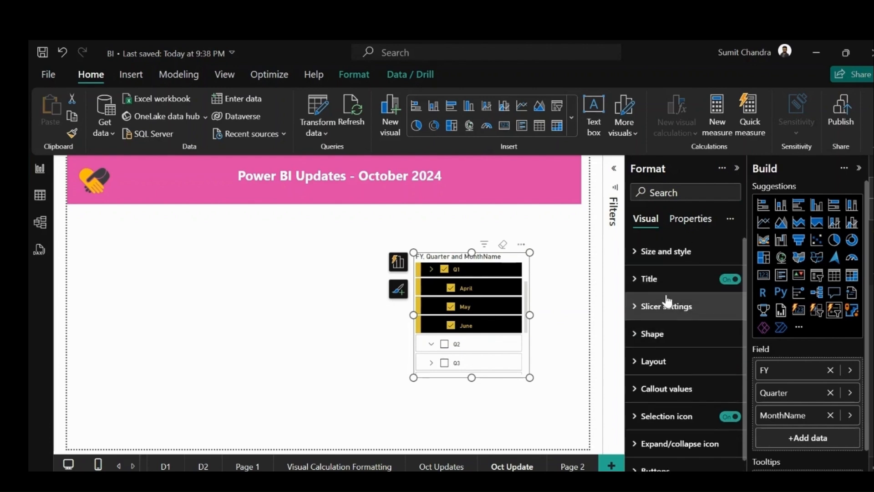
pyautogui.scroll(-1, 667, 315)
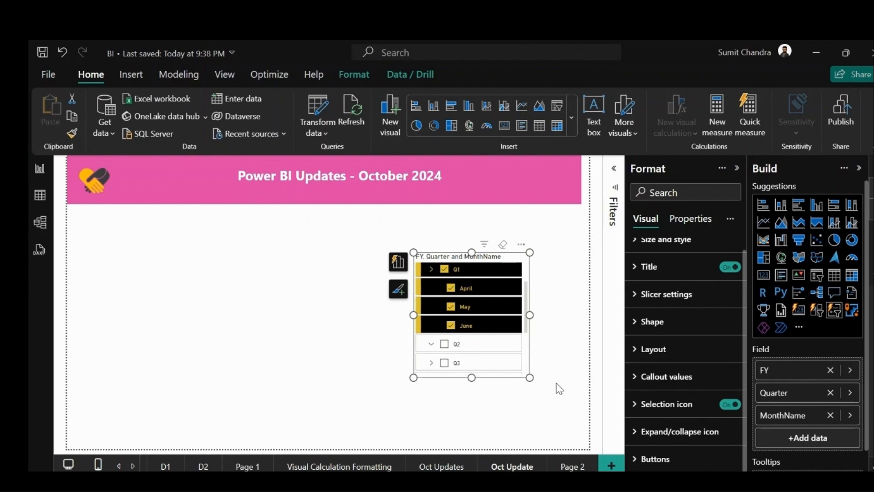
pyautogui.click(557, 322)
# - Switch to the browser, read the feature summary down to the INFO.VIEW DAX functions section, and return to Power BI Desktop
pyautogui.hotkey('alt', 'Tab')
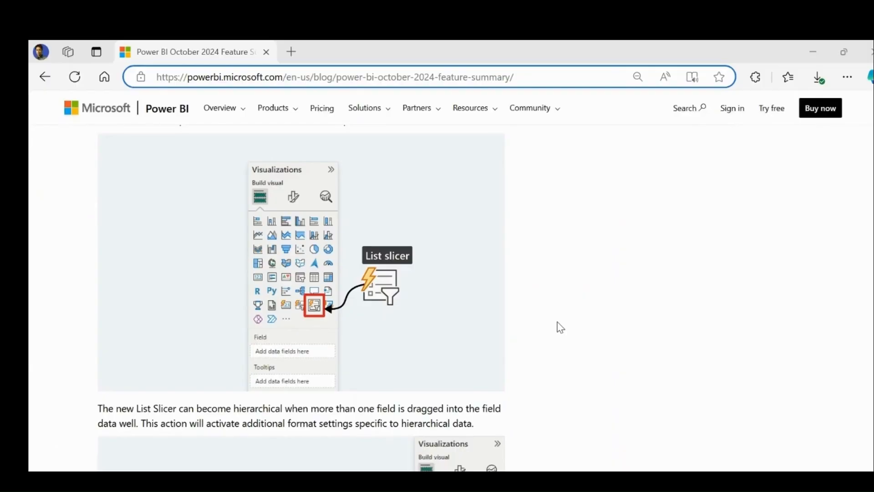
pyautogui.scroll(5, 538, 346)
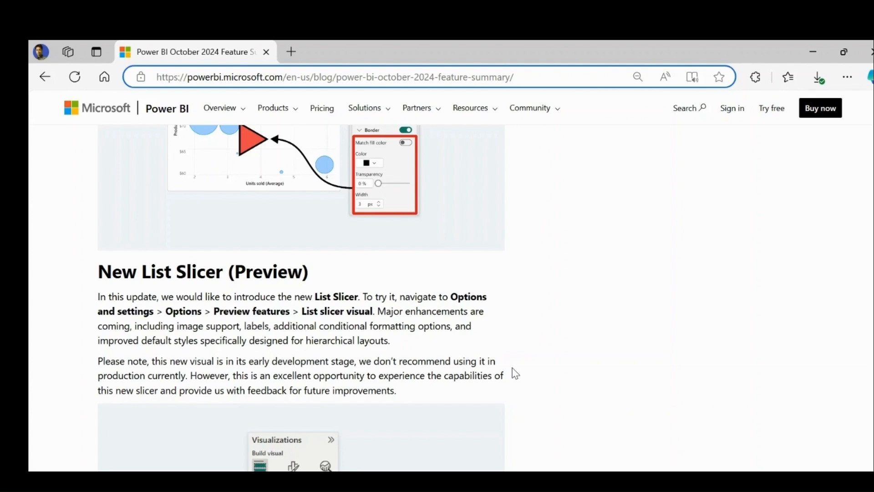
pyautogui.scroll(-15, 511, 367)
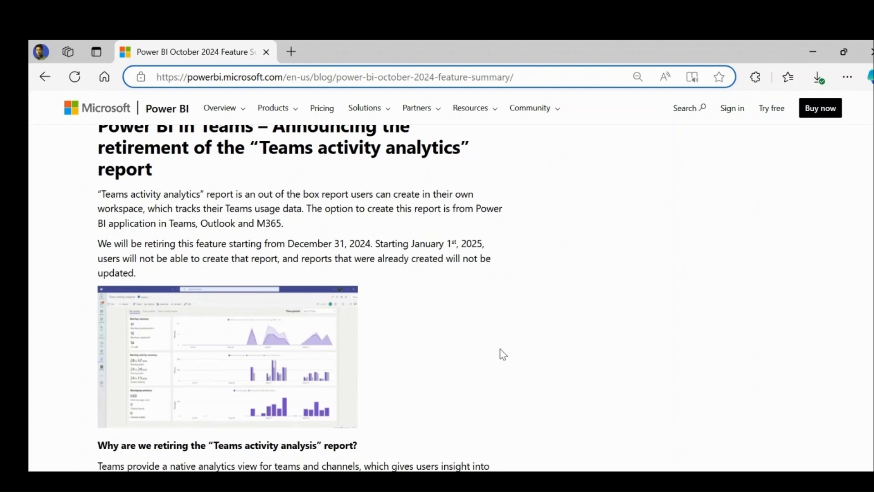
pyautogui.scroll(-10, 501, 354)
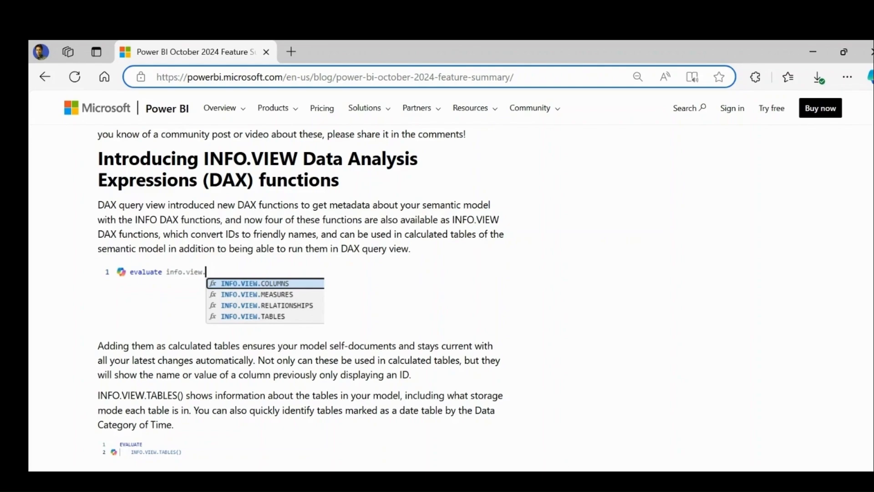
pyautogui.click(548, 482)
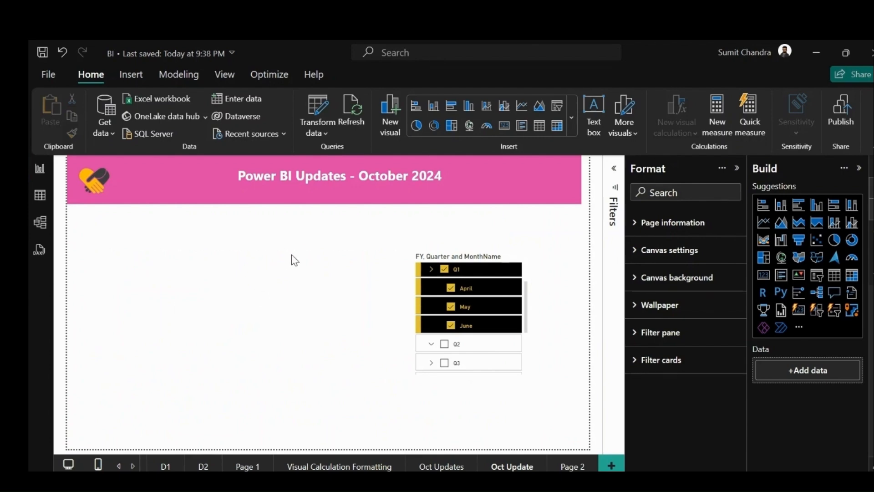
# - Create a calculated table defined as Meta Data = INFO.VIEW.MEASURES() and look through all its columns
pyautogui.click(40, 195)
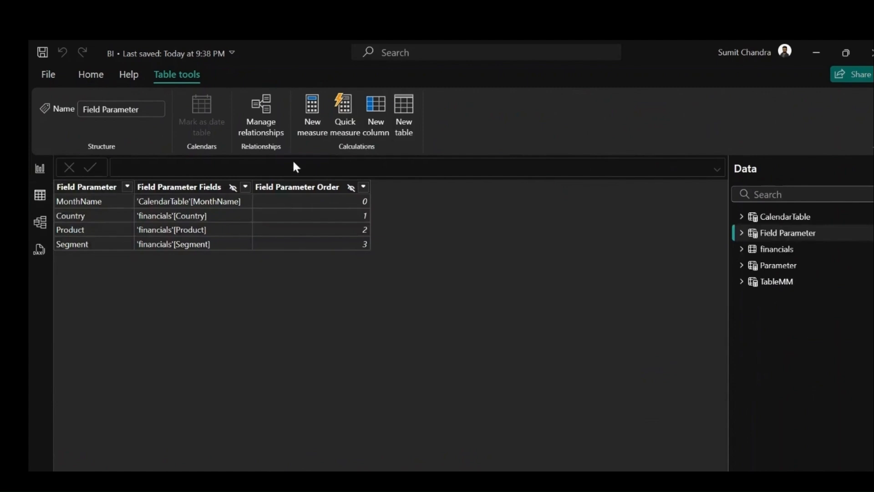
pyautogui.click(404, 111)
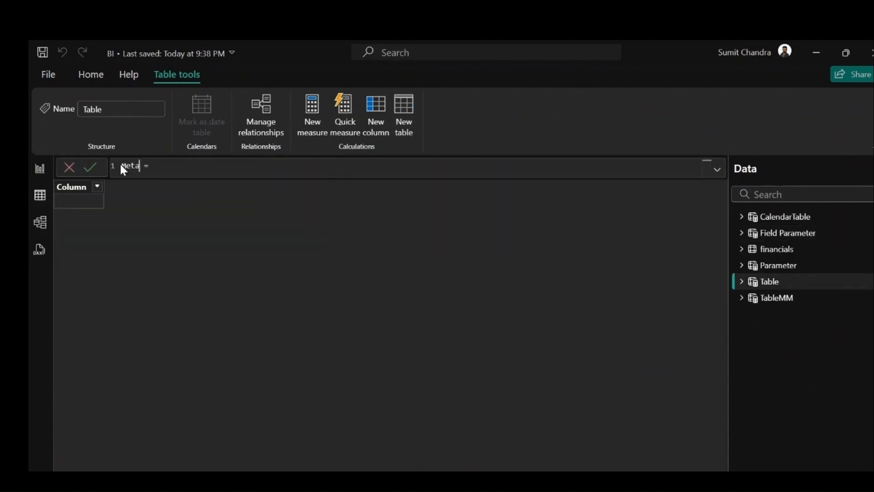
pyautogui.write('Meta Data')
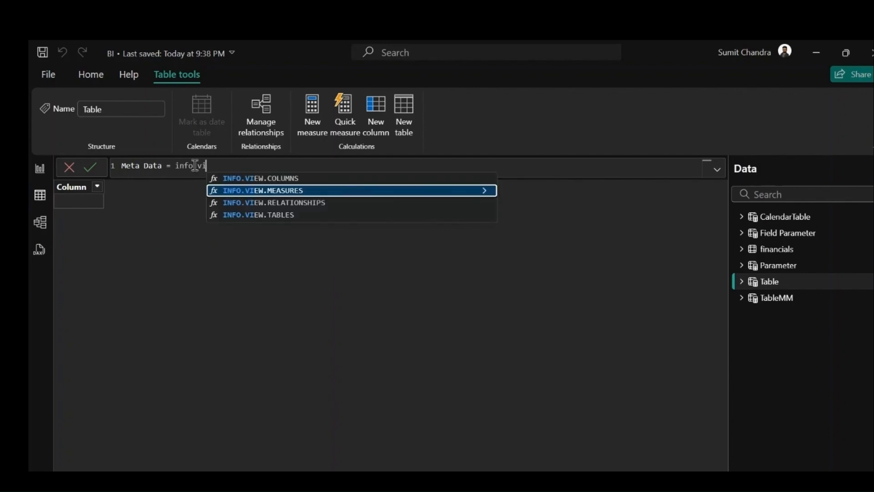
pyautogui.press('Tab')
pyautogui.press('Return')
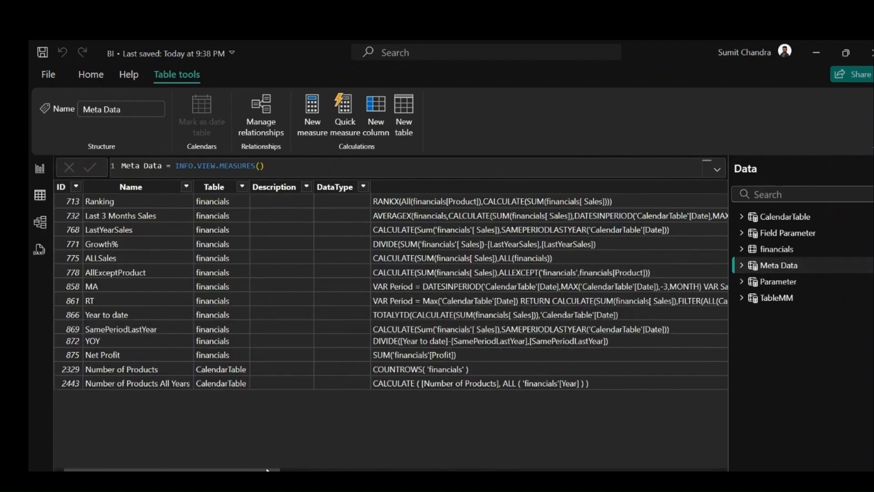
pyautogui.moveTo(267, 470); pyautogui.dragTo(707, 471)
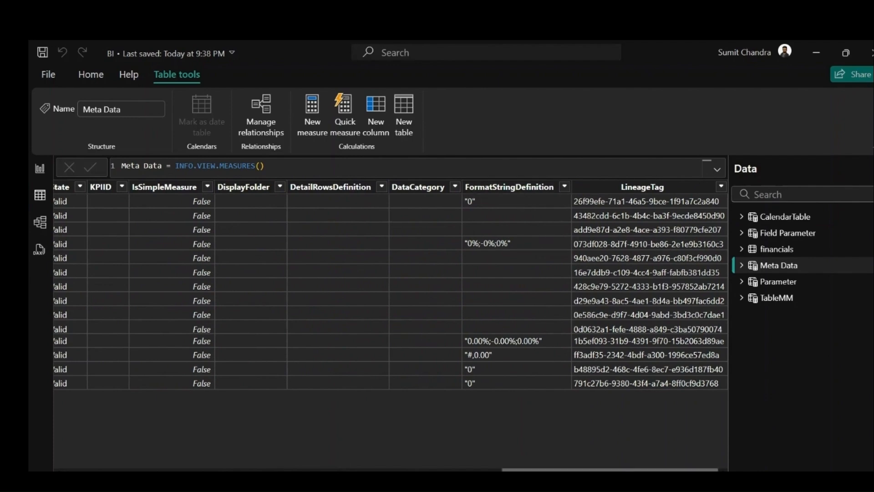
pyautogui.moveTo(624, 469); pyautogui.dragTo(187, 469)
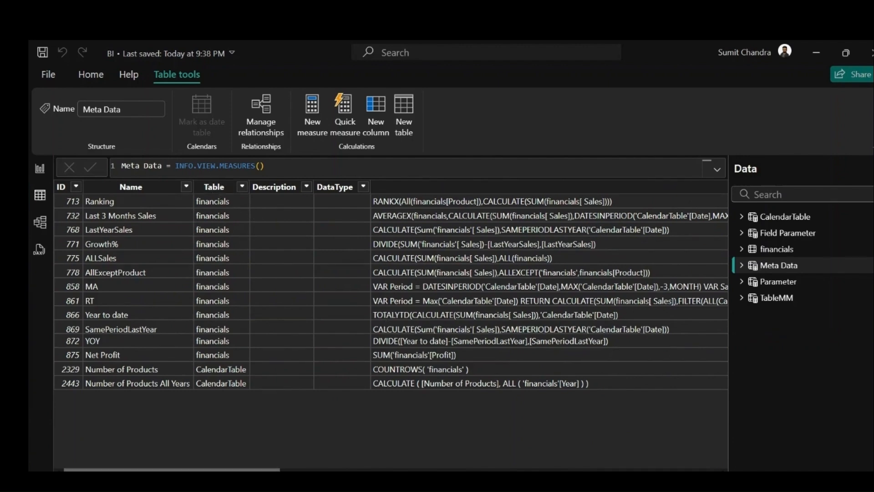
pyautogui.moveTo(182, 469); pyautogui.dragTo(442, 469)
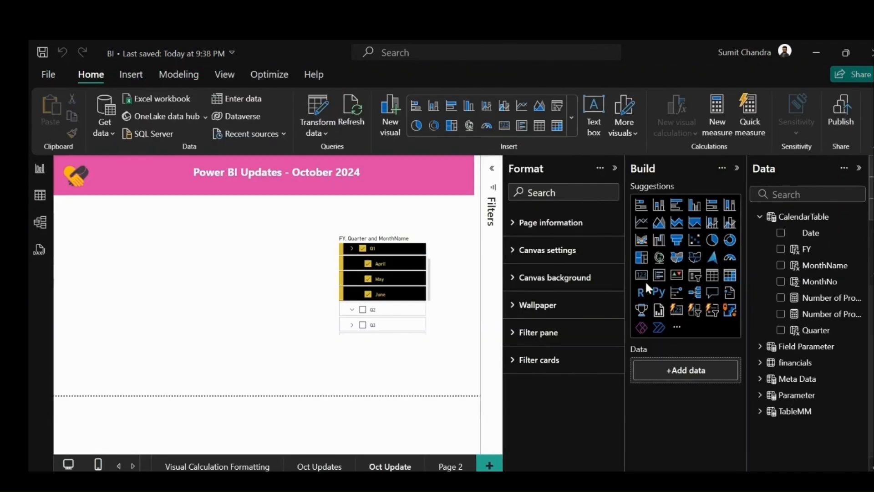
# - Insert a table visual on the Oct Update report page, fitting it beside the slicer and just below the pink title banner
pyautogui.click(707, 280)
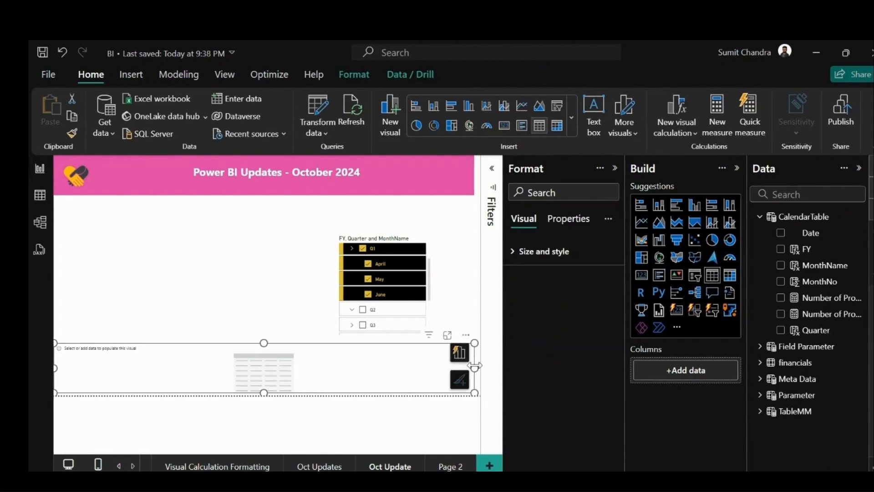
pyautogui.moveTo(475, 367); pyautogui.dragTo(248, 222)
pyautogui.moveTo(264, 268); pyautogui.dragTo(301, 310)
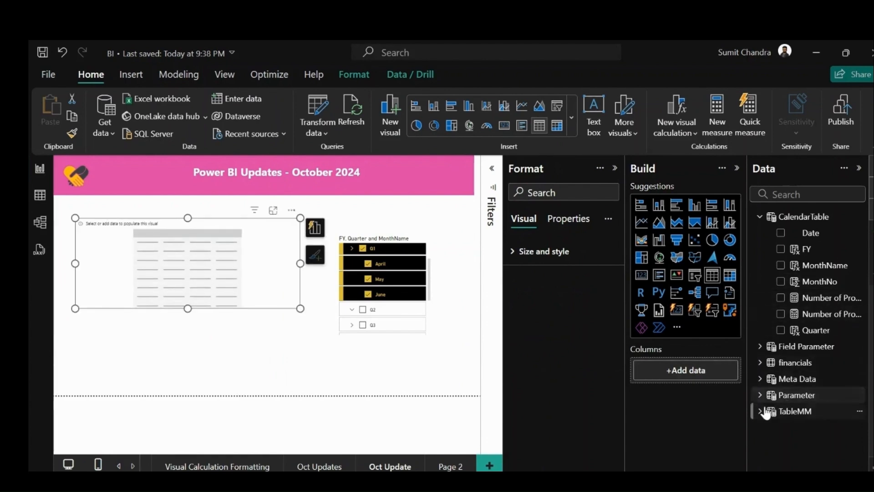
# - Add the Name and Expression fields from Meta Data to the table visual, enlarge it slightly and deselect it
pyautogui.click(760, 379)
pyautogui.scroll(-2, 783, 357)
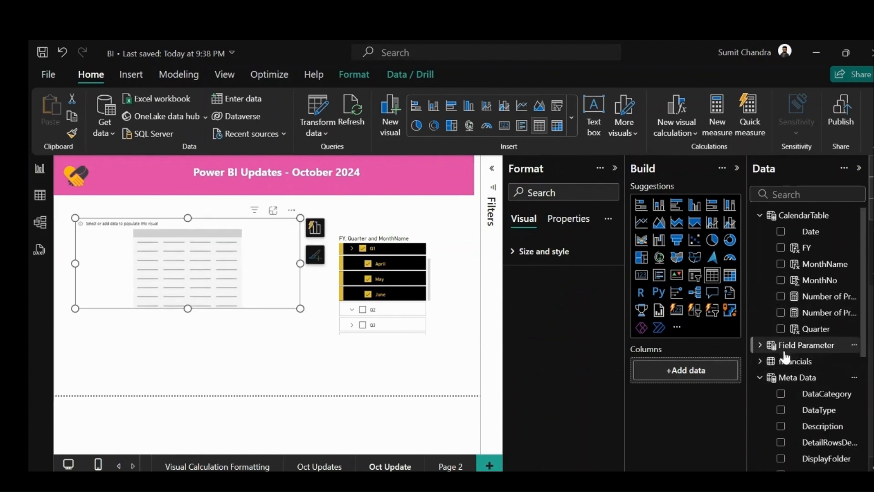
pyautogui.scroll(-3, 804, 409)
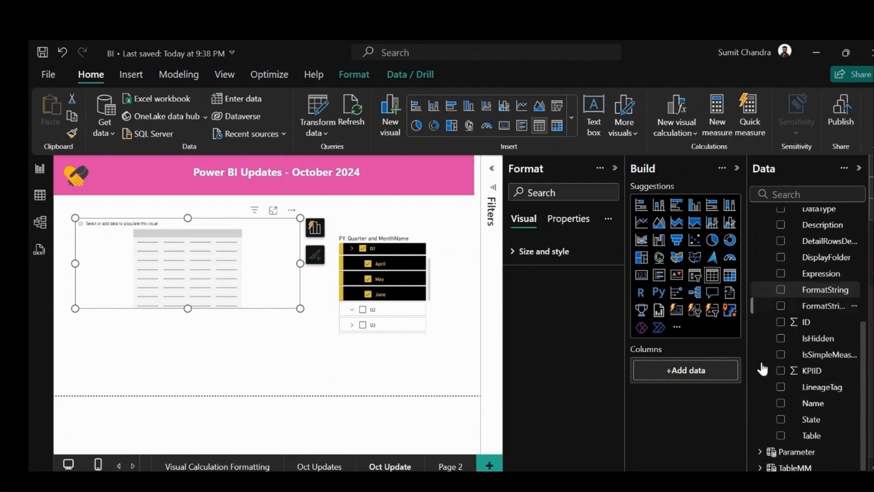
pyautogui.click(781, 404)
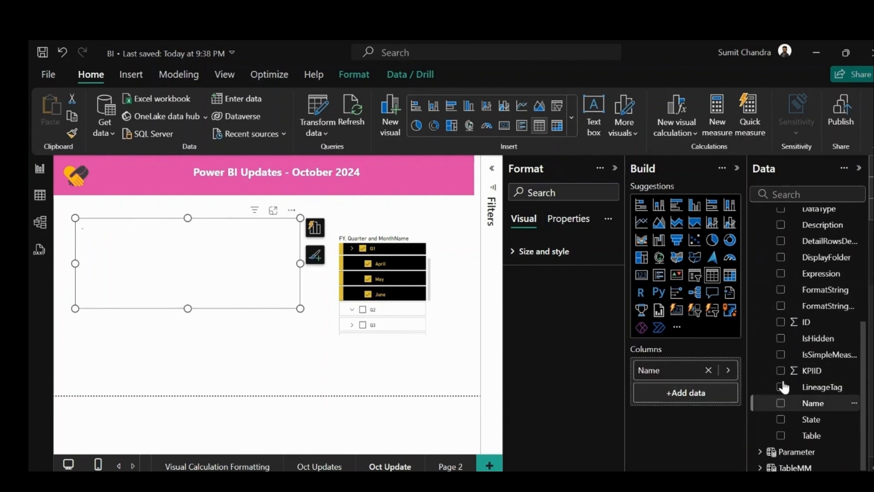
pyautogui.click(782, 275)
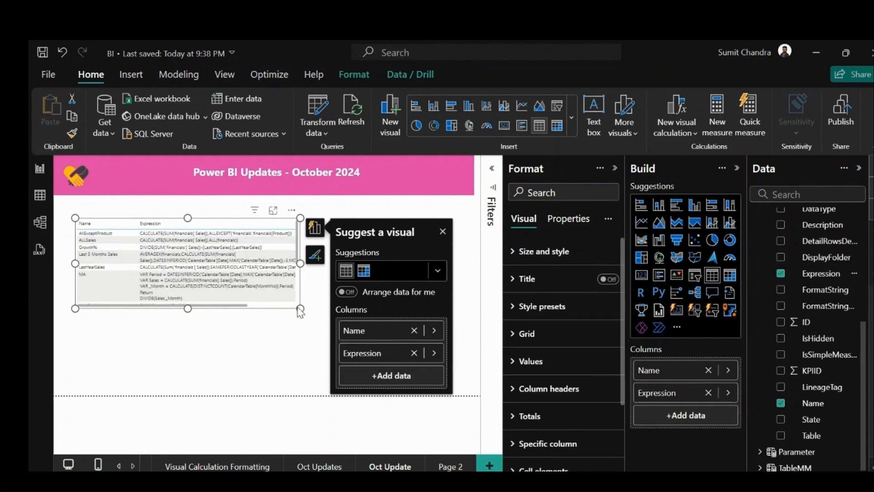
pyautogui.moveTo(301, 309); pyautogui.dragTo(319, 337)
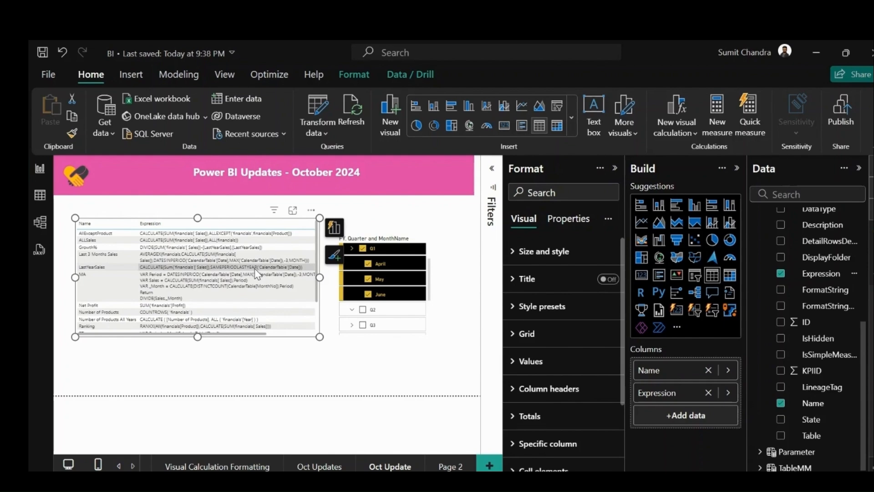
pyautogui.click(371, 372)
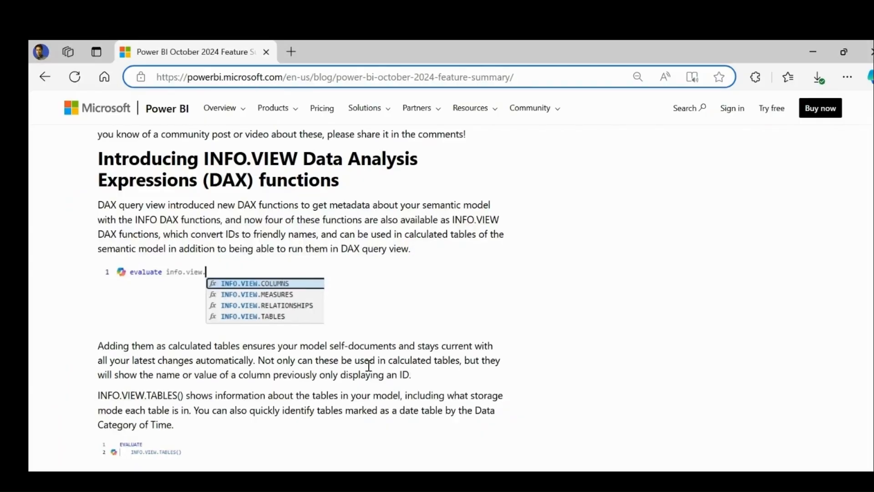
# - Switch to the browser's October 2024 feature summary and read the Value filter behavior (preview) section down to its available options
pyautogui.scroll(-10, 567, 354)
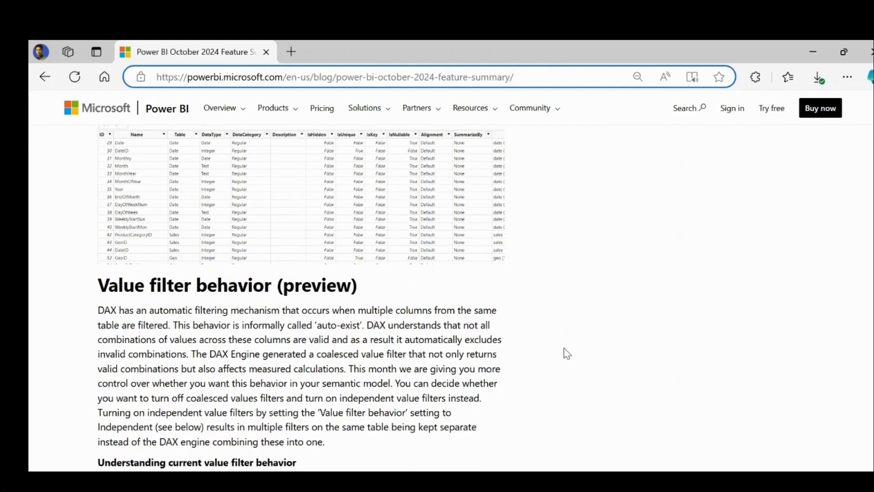
pyautogui.scroll(-12, 447, 342)
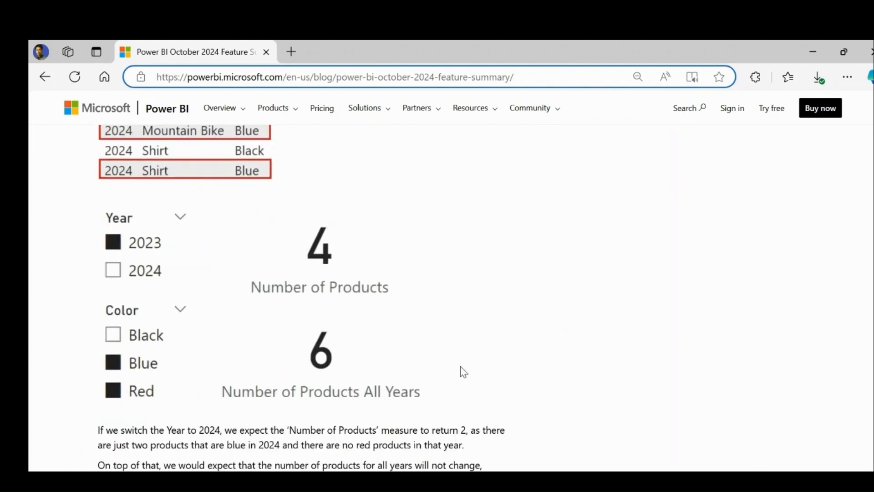
pyautogui.scroll(-5, 433, 338)
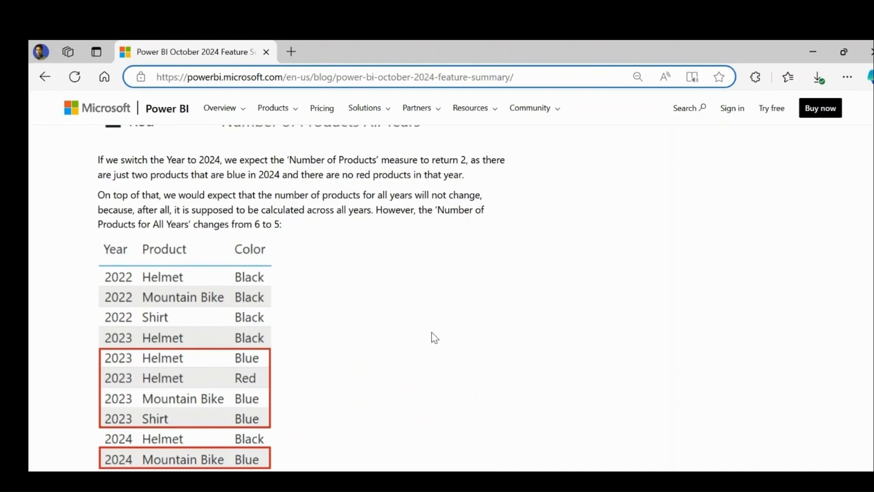
pyautogui.scroll(-5, 435, 337)
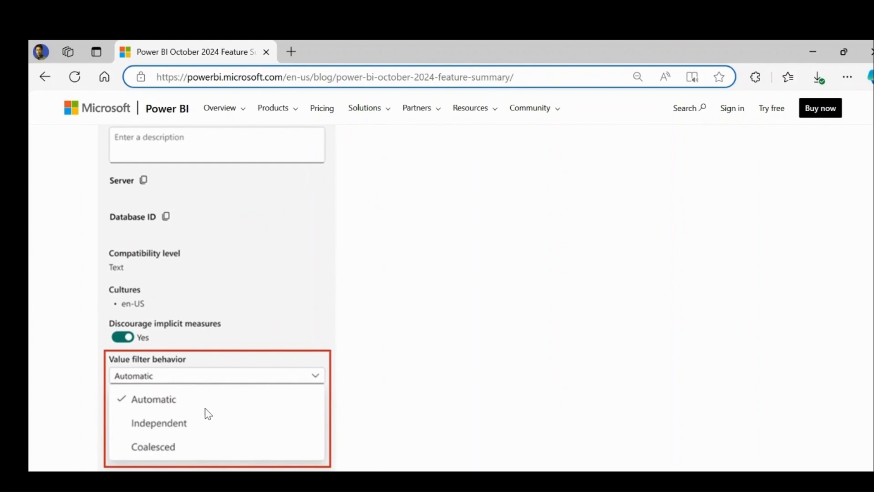
pyautogui.scroll(-3, 206, 405)
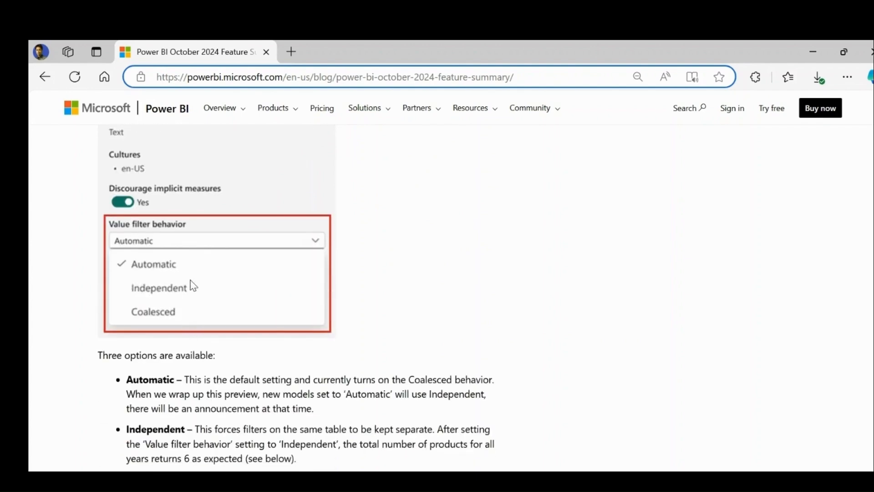